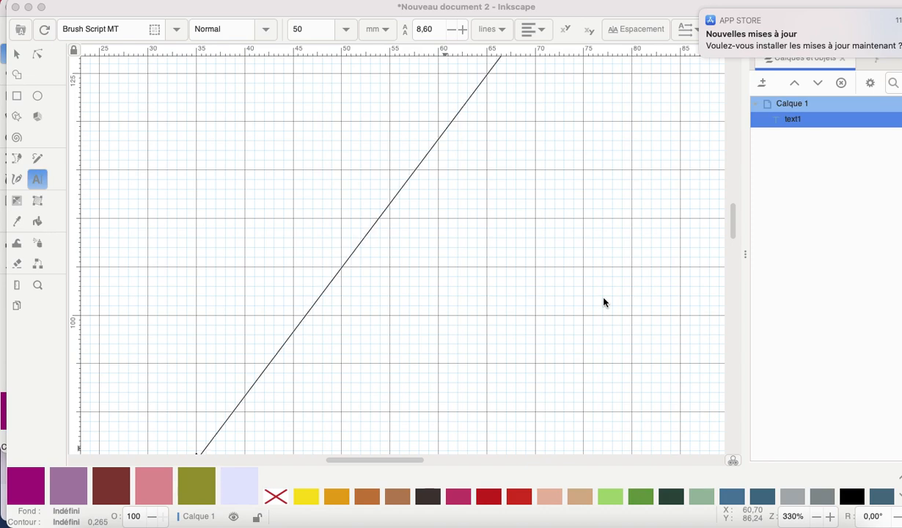
Add the text "3" on the canvas and set its font to Brush Script MT.
{"action": "left_click", "coordinate": [42, 180]}
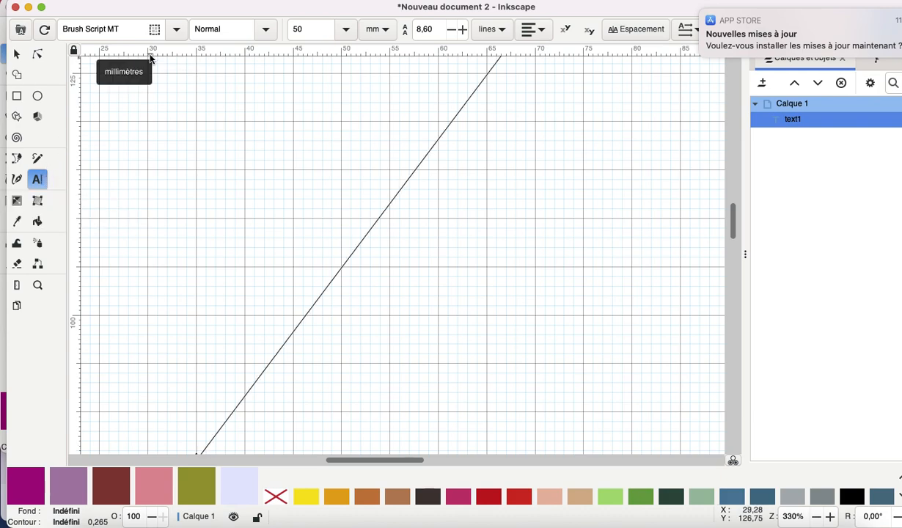
{"action": "left_click", "coordinate": [178, 30]}
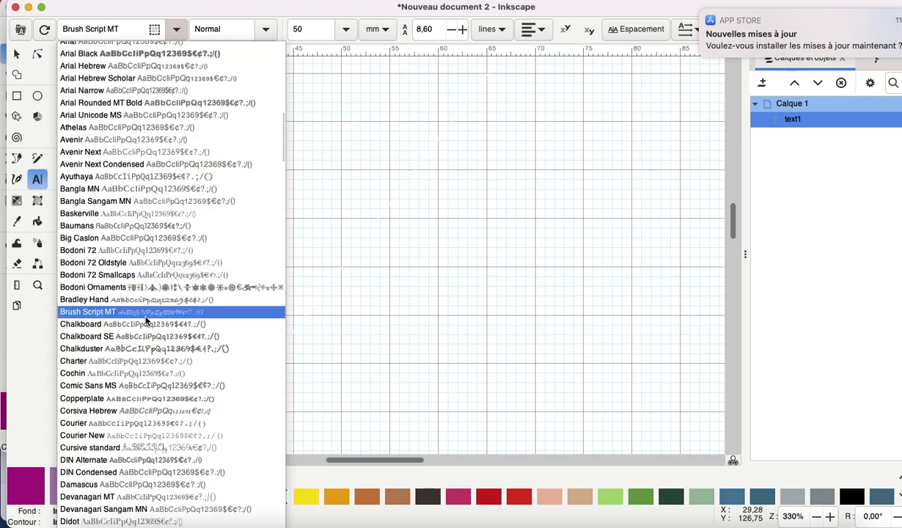
{"action": "left_click", "coordinate": [347, 34]}
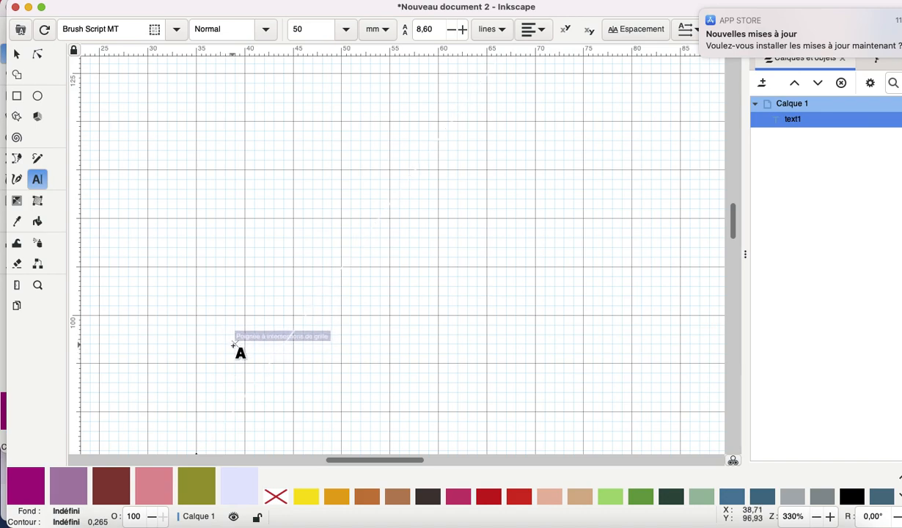
{"action": "left_click", "coordinate": [214, 373]}
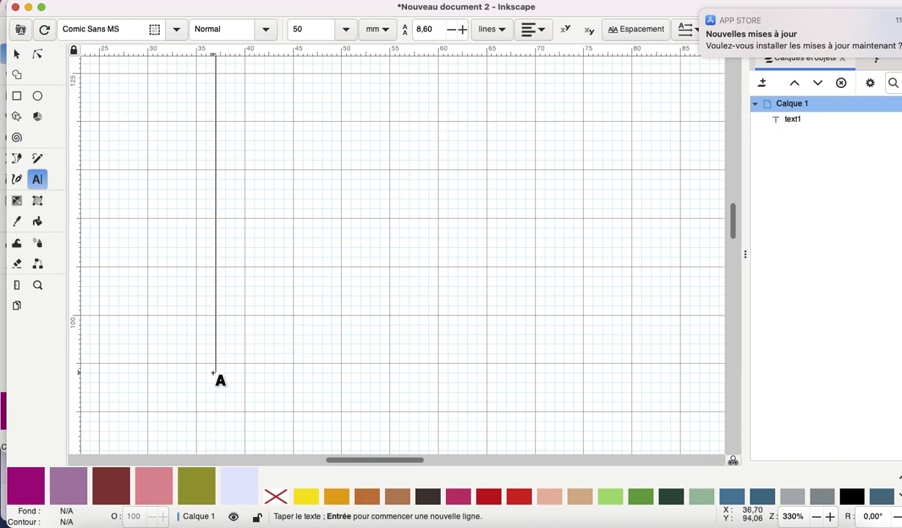
{"action": "type", "text": "3"}
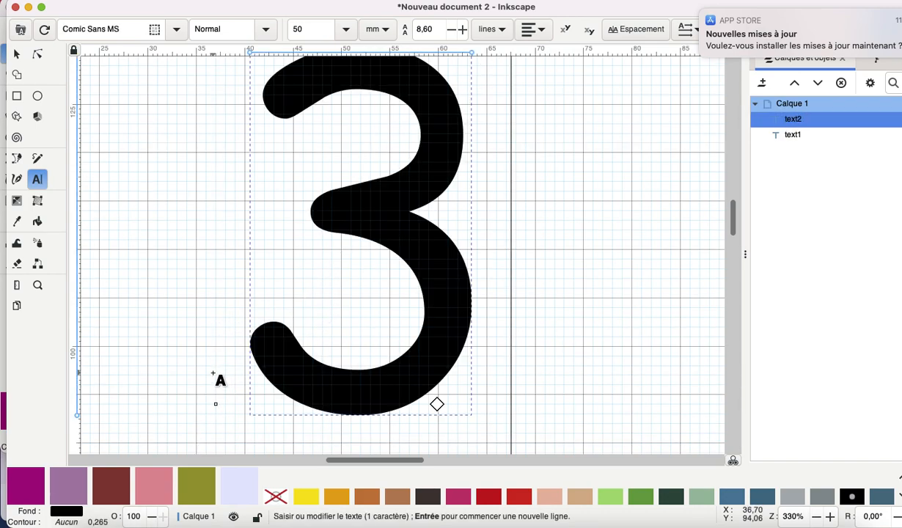
{"action": "left_click", "coordinate": [170, 30]}
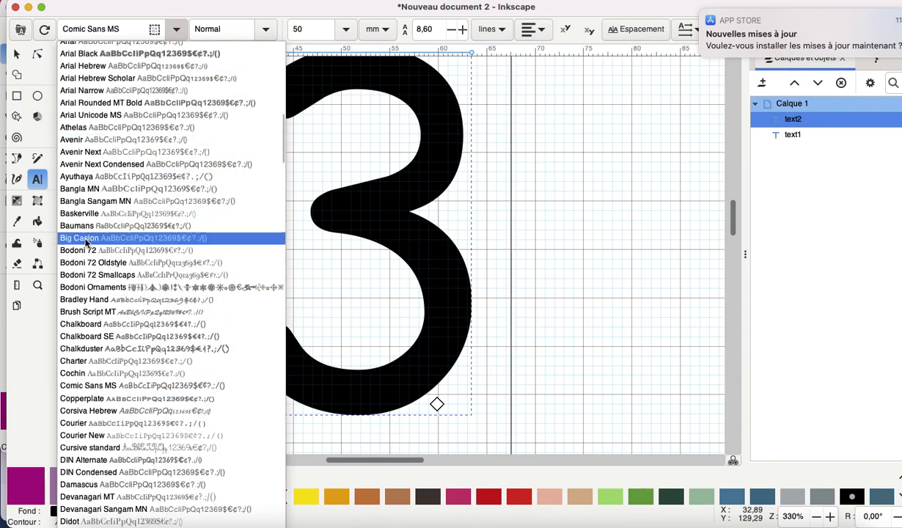
{"action": "left_click", "coordinate": [102, 312]}
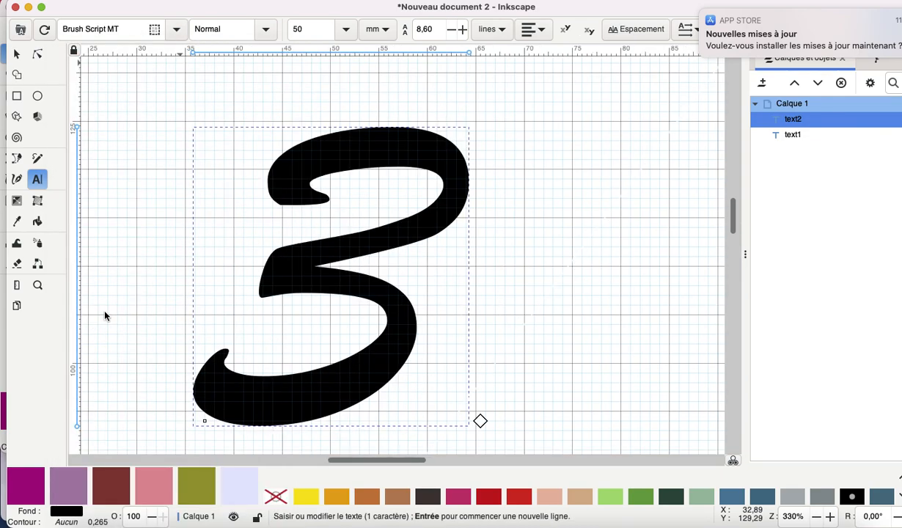
Convert the text object 3 to a path and simplify the path to reduce its nodes.
{"action": "left_click", "coordinate": [14, 56]}
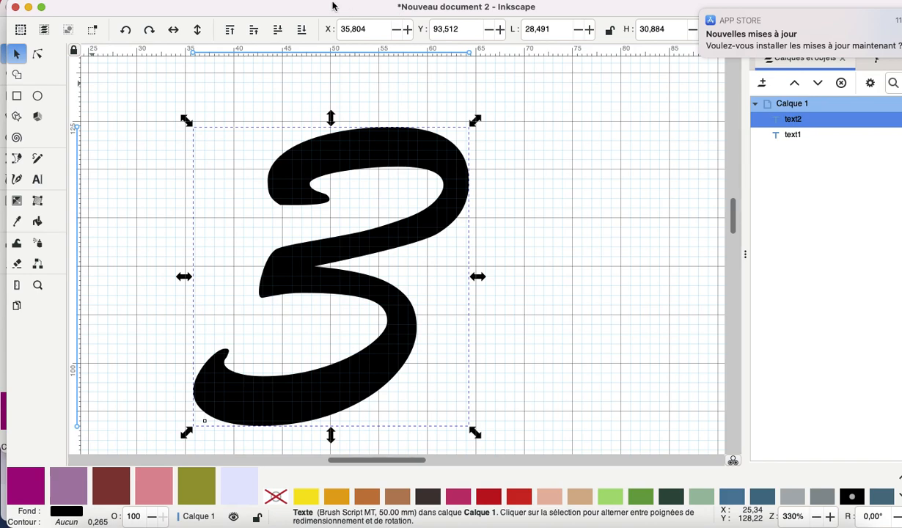
{"action": "left_click", "coordinate": [290, 2]}
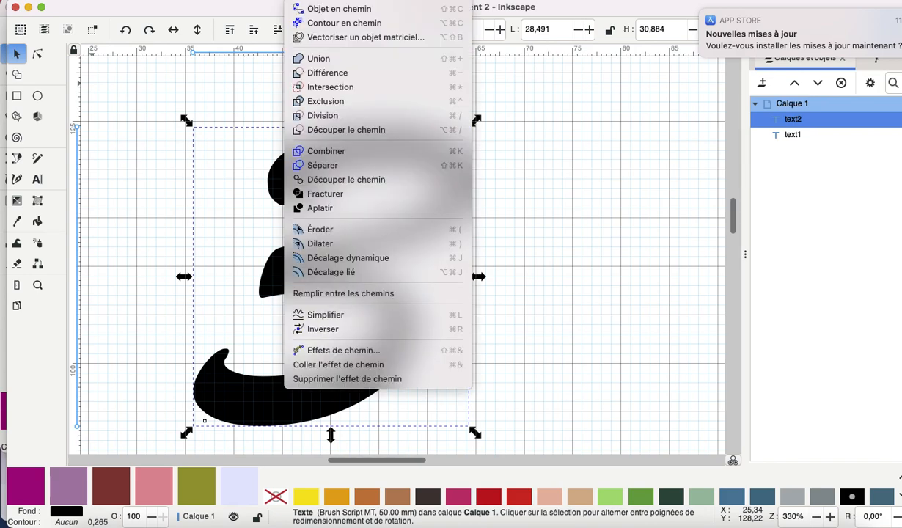
{"action": "left_click", "coordinate": [334, 8]}
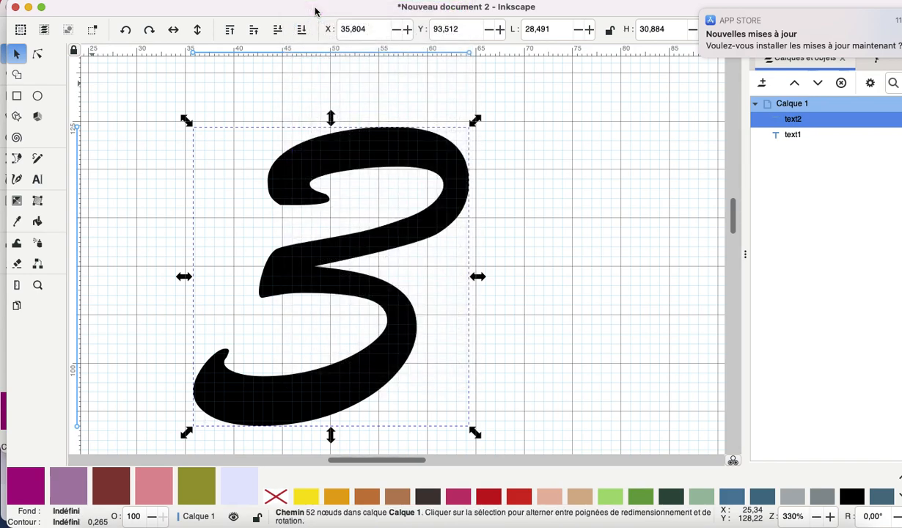
{"action": "left_click", "coordinate": [37, 54]}
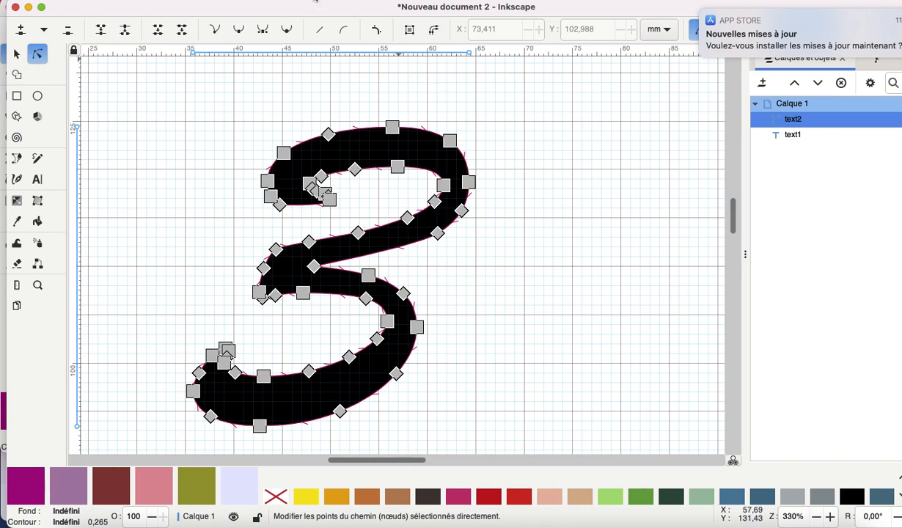
{"action": "left_click", "coordinate": [315, 2]}
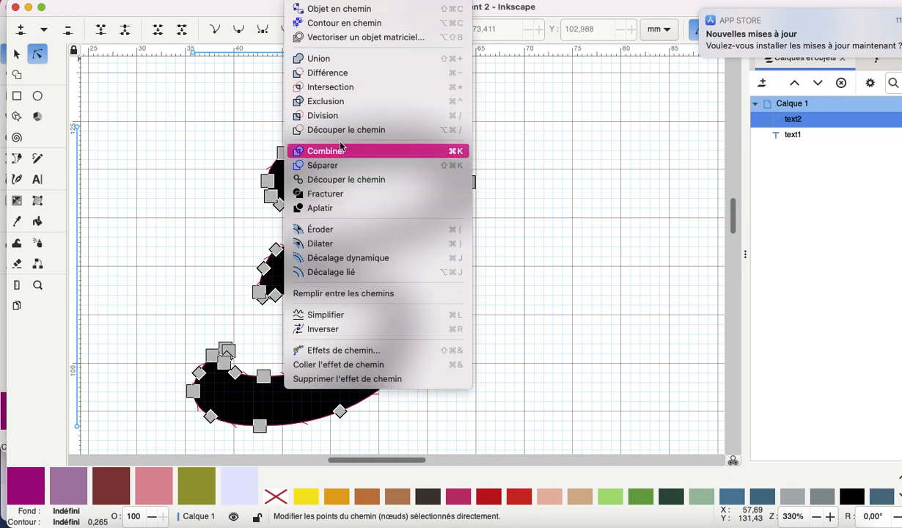
{"action": "left_click", "coordinate": [342, 314]}
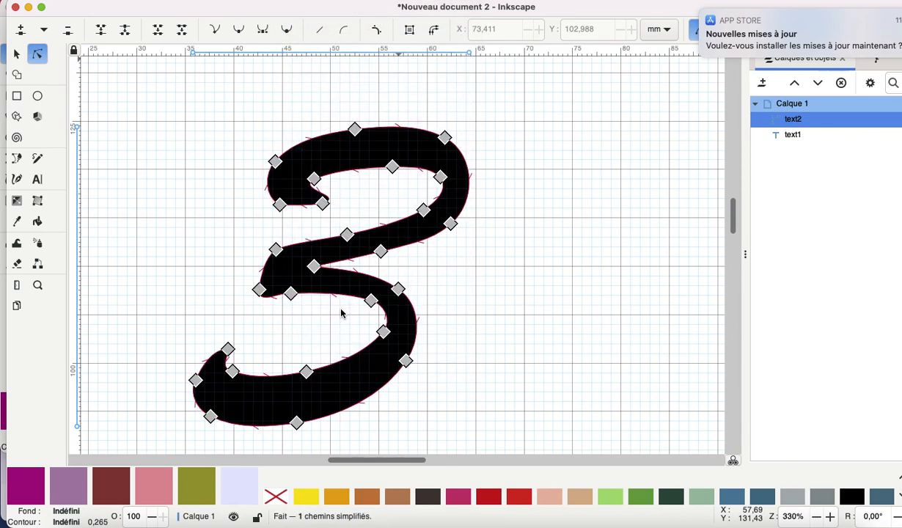
Fill the 3 with the pale lavender Bright White 1001 swatch and give it a dark charcoal outline.
{"action": "left_click", "coordinate": [236, 487]}
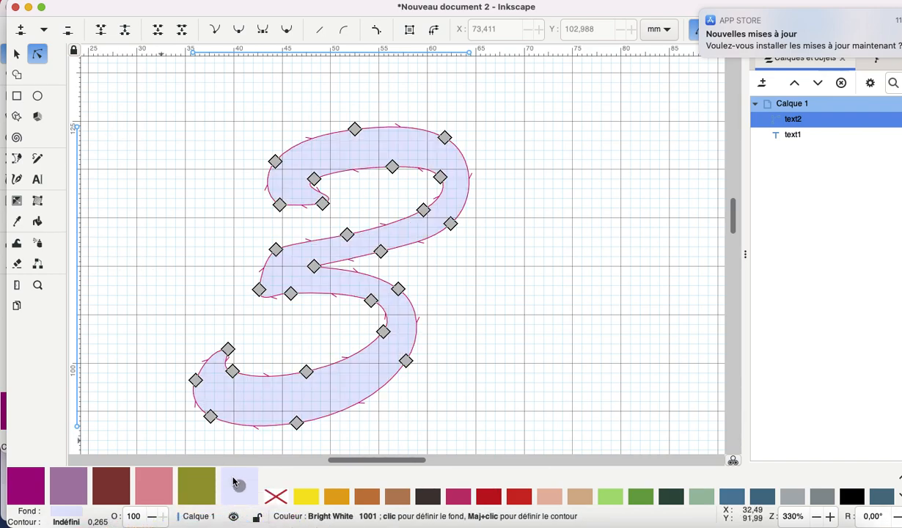
{"action": "right_click", "coordinate": [428, 496]}
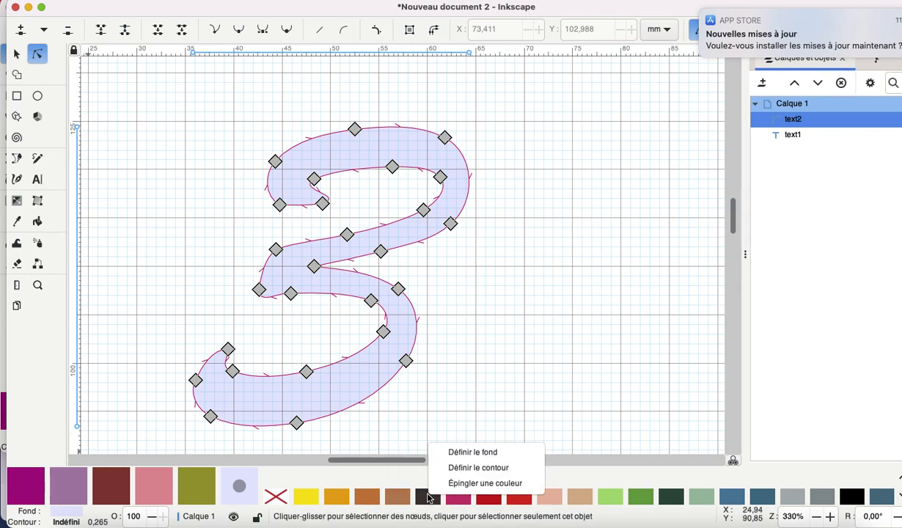
{"action": "left_click", "coordinate": [473, 467]}
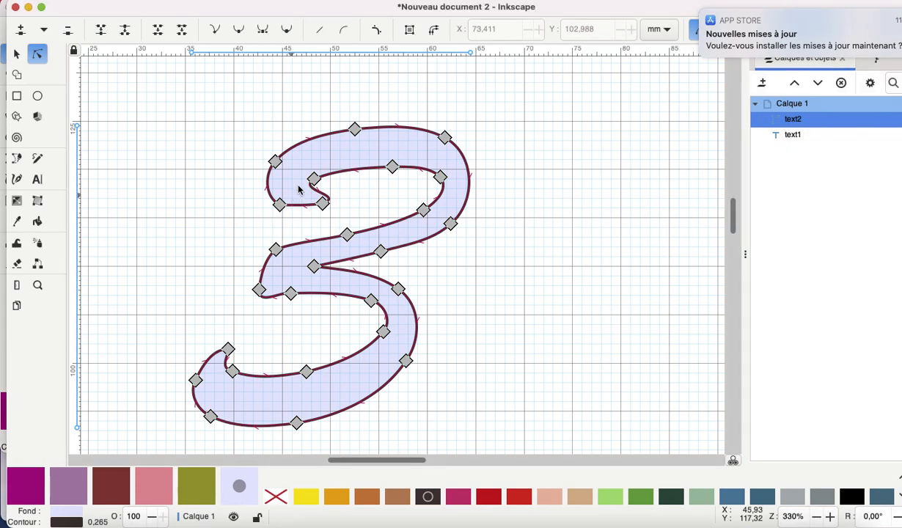
Break the path at the two nodes of the 3's upper tip and at the two nodes of its middle junction.
{"action": "left_click", "coordinate": [280, 204]}
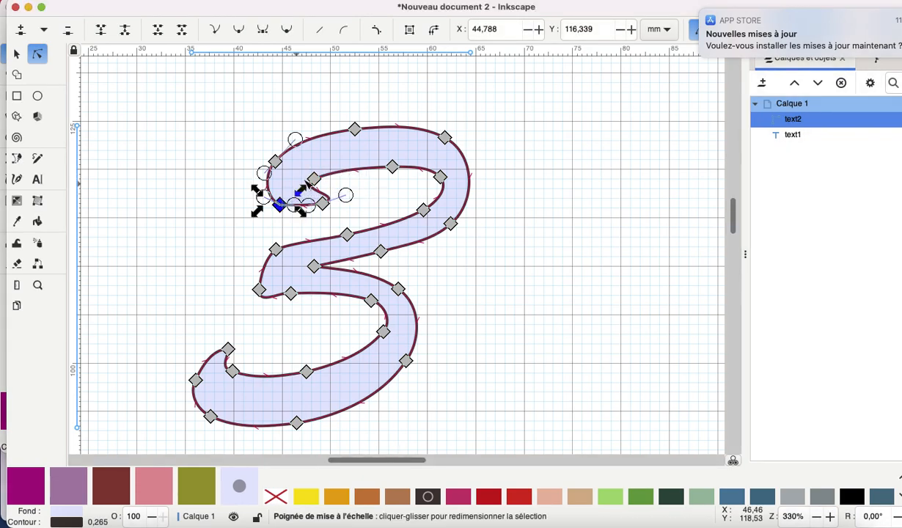
{"action": "left_click", "coordinate": [313, 178], "text": "shift"}
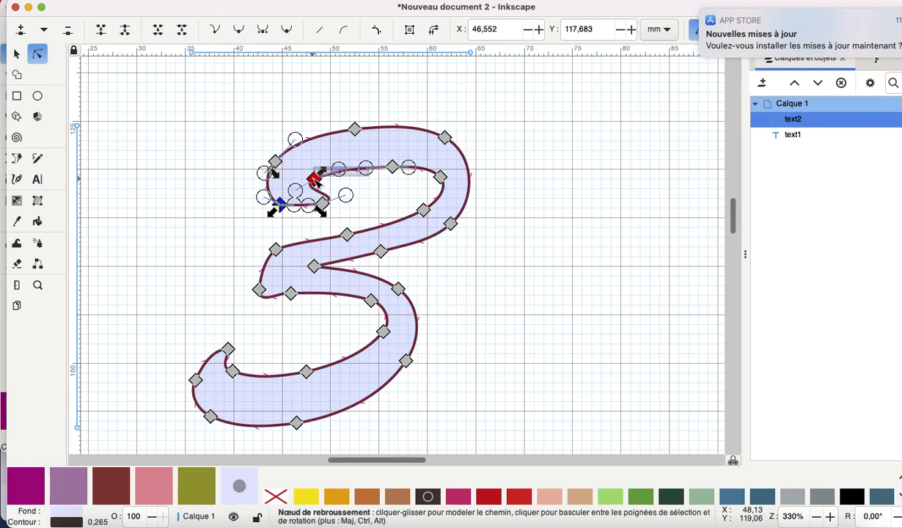
{"action": "left_click", "coordinate": [125, 34]}
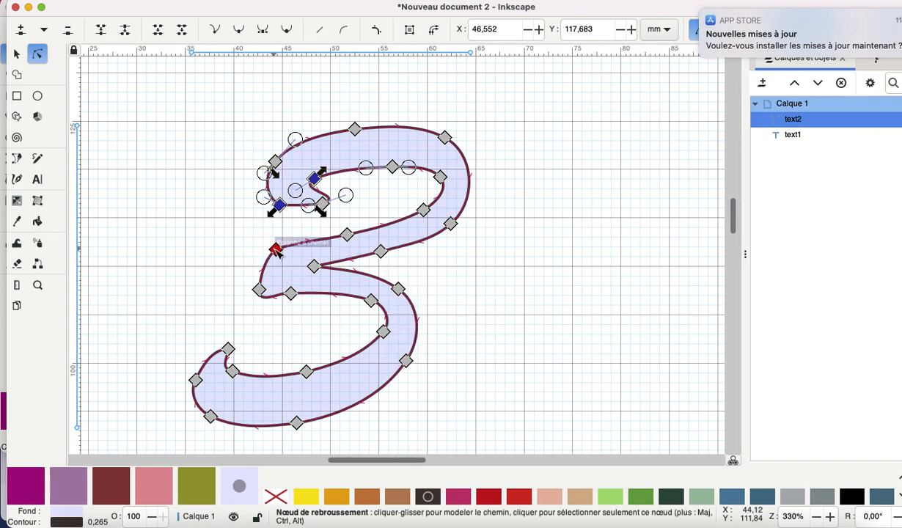
{"action": "left_click", "coordinate": [276, 250]}
{"action": "left_click", "coordinate": [314, 266], "text": "shift"}
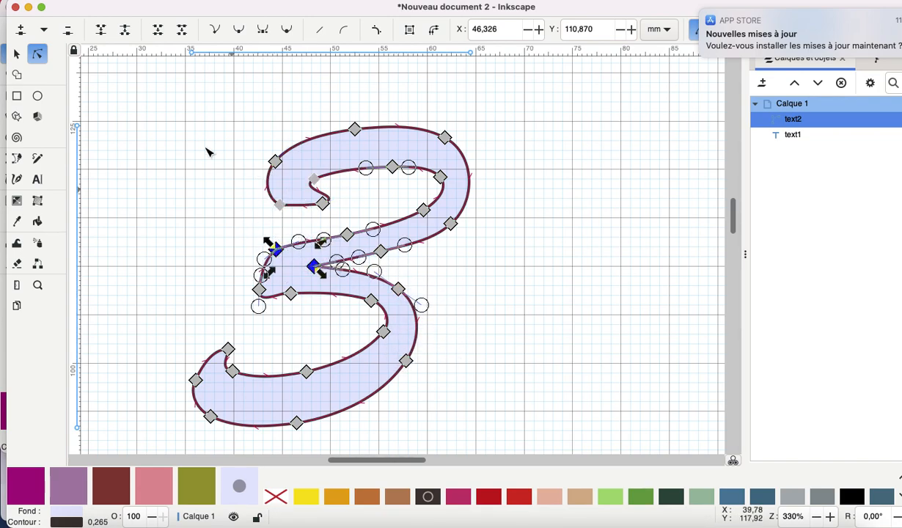
{"action": "left_click", "coordinate": [126, 34]}
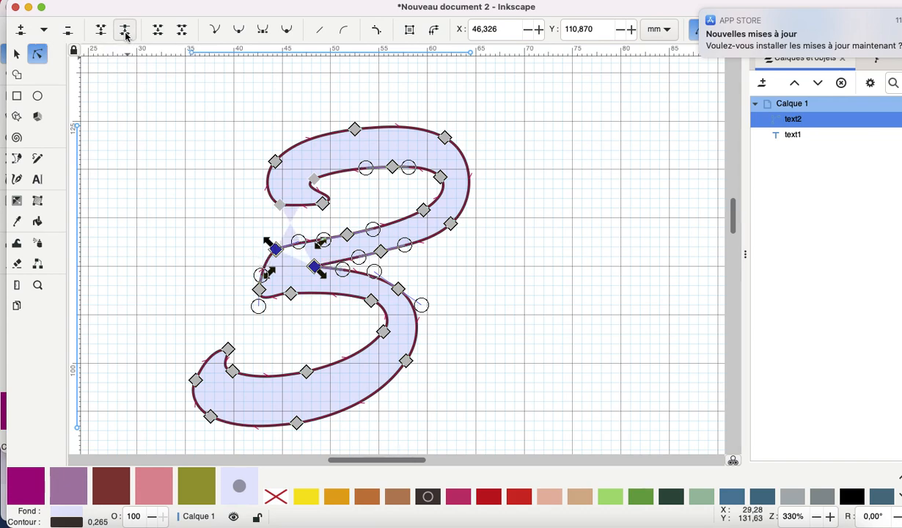
{"action": "left_click", "coordinate": [185, 207]}
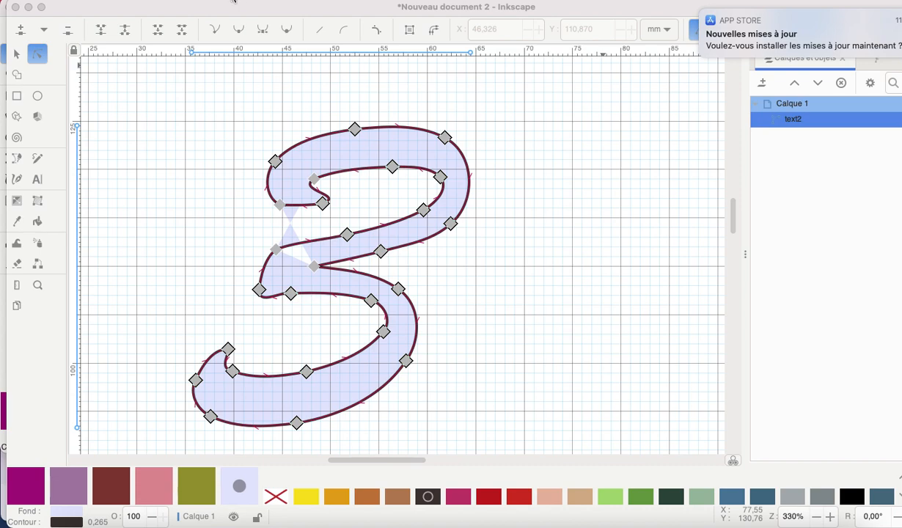
Break the 3 apart into separate paths (Séparer) and deselect them.
{"action": "left_click", "coordinate": [236, 64]}
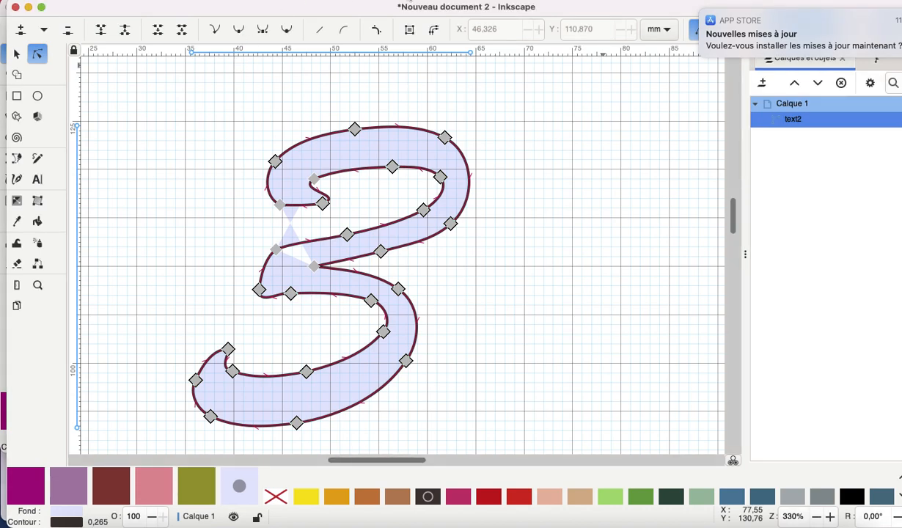
{"action": "left_click", "coordinate": [302, 1]}
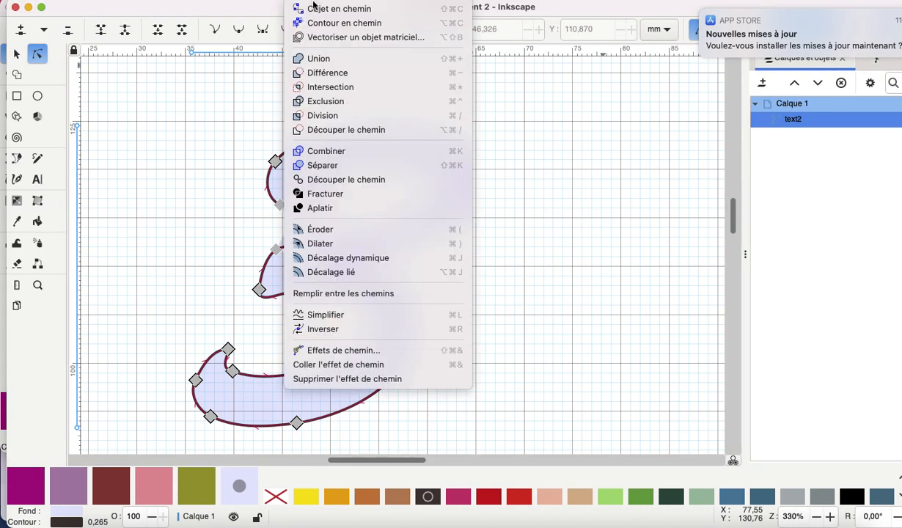
{"action": "left_click", "coordinate": [331, 168]}
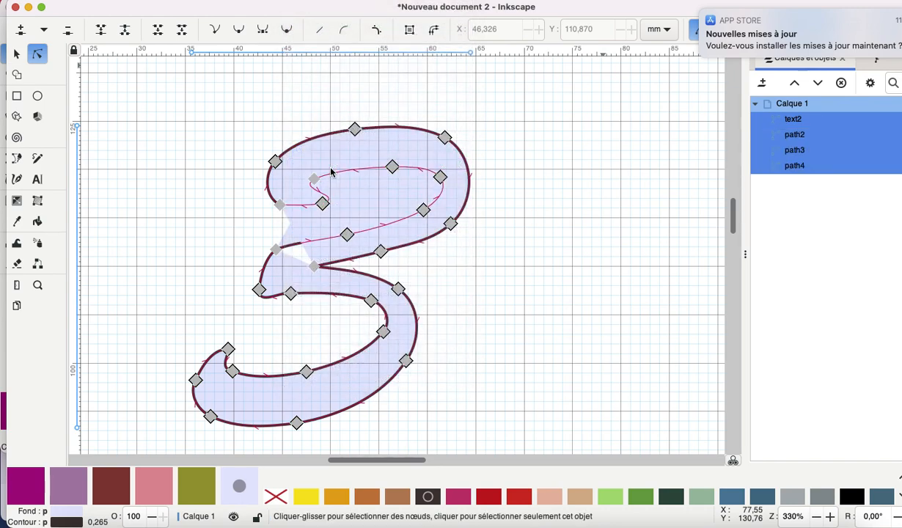
{"action": "left_click", "coordinate": [561, 163]}
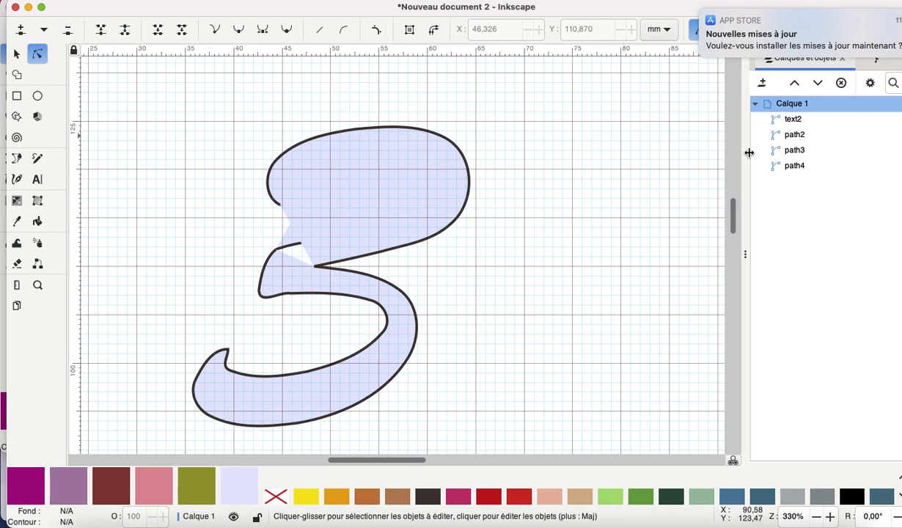
Check which outline segment each separated path covers, and remove the fill from the upper outer curve, text2.
{"action": "left_click", "coordinate": [792, 167]}
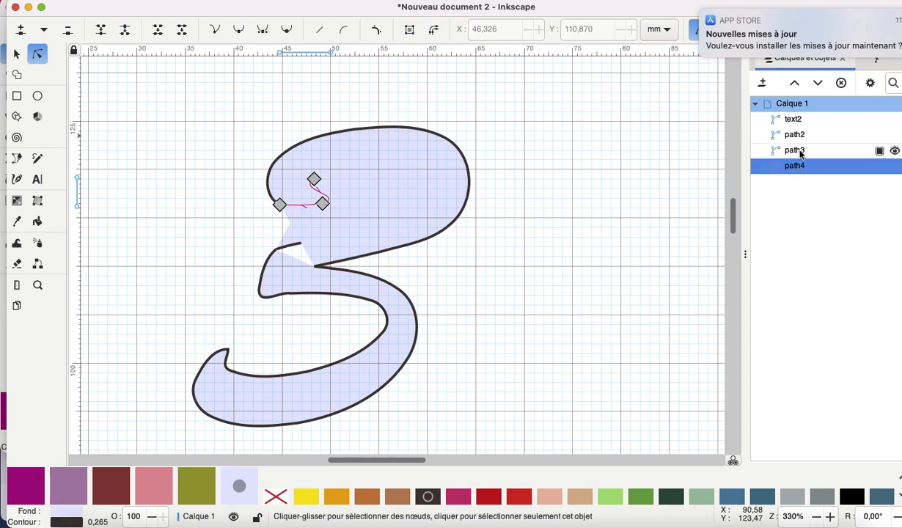
{"action": "left_click", "coordinate": [799, 151]}
{"action": "left_click", "coordinate": [804, 135]}
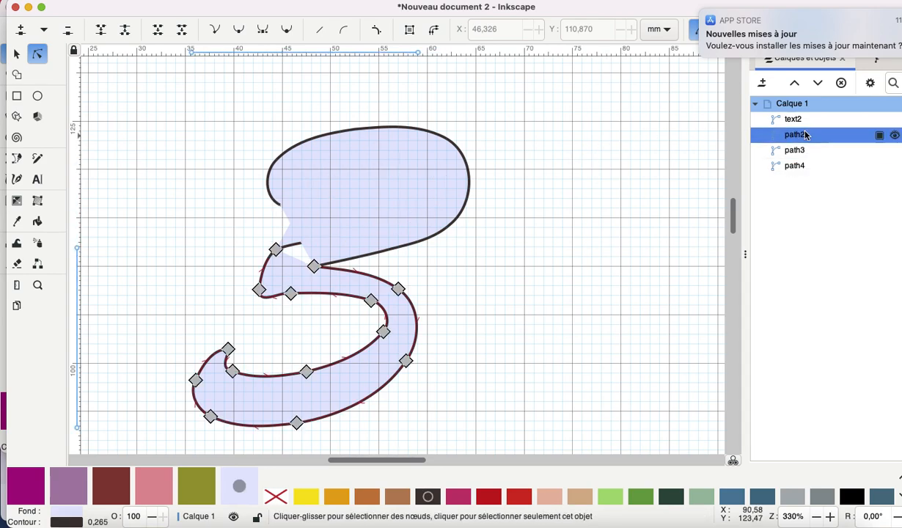
{"action": "left_click", "coordinate": [805, 118]}
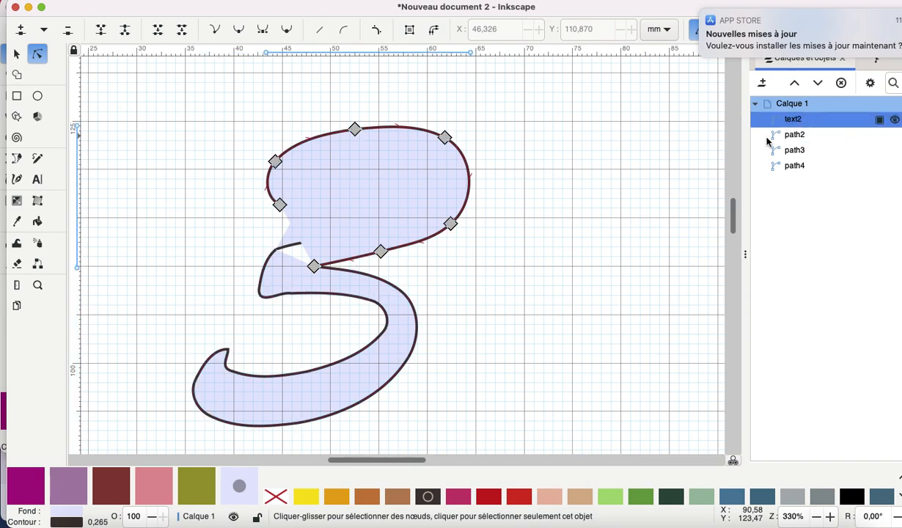
{"action": "right_click", "coordinate": [277, 496]}
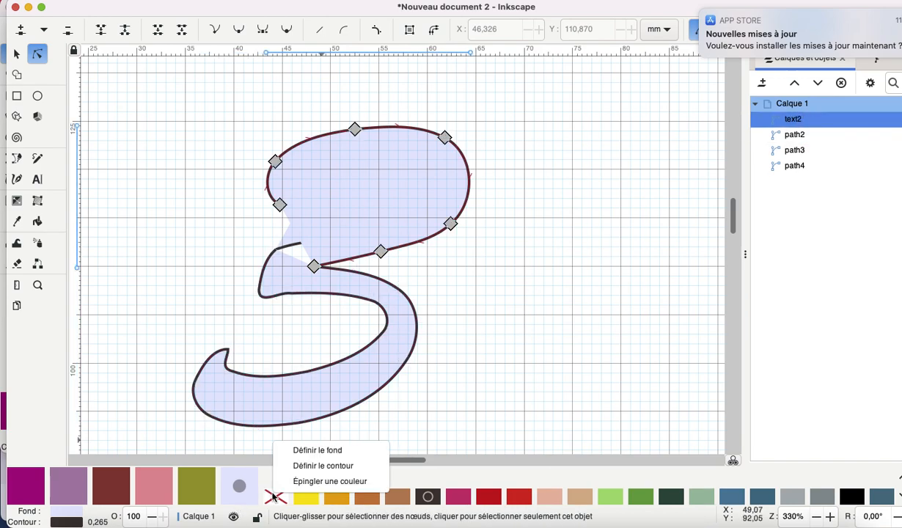
{"action": "left_click", "coordinate": [320, 451]}
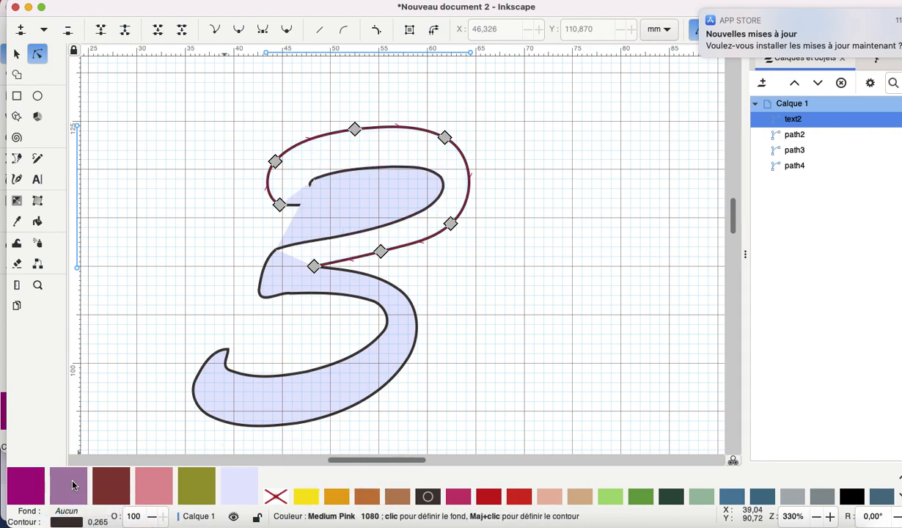
Remove the fill from path2, path3 and path4 and set their outline colour to the magenta swatch.
{"action": "left_click", "coordinate": [799, 135]}
{"action": "left_click", "coordinate": [791, 167], "text": "shift"}
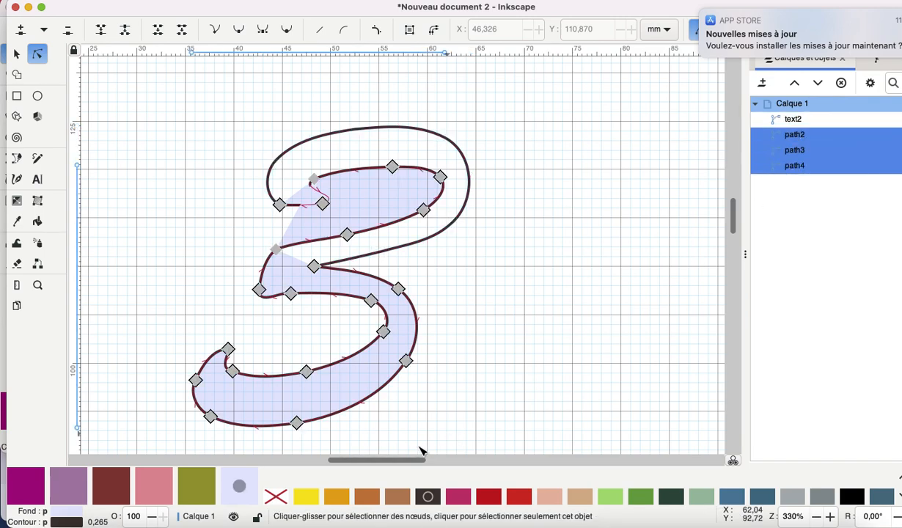
{"action": "right_click", "coordinate": [276, 496]}
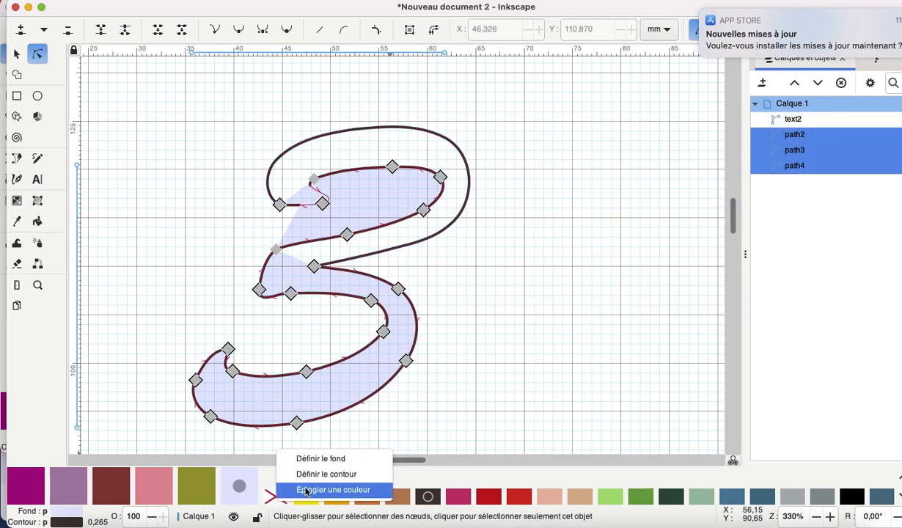
{"action": "left_click", "coordinate": [323, 458]}
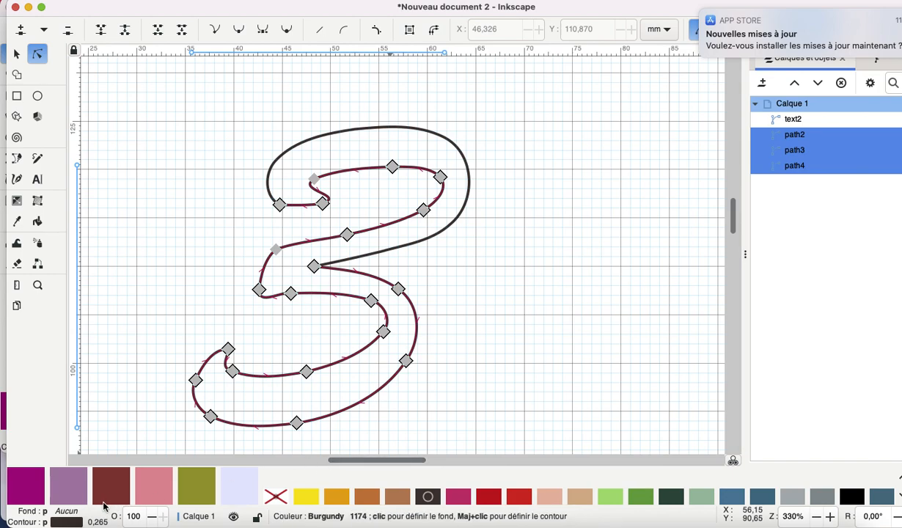
{"action": "right_click", "coordinate": [35, 489]}
{"action": "left_click", "coordinate": [66, 458]}
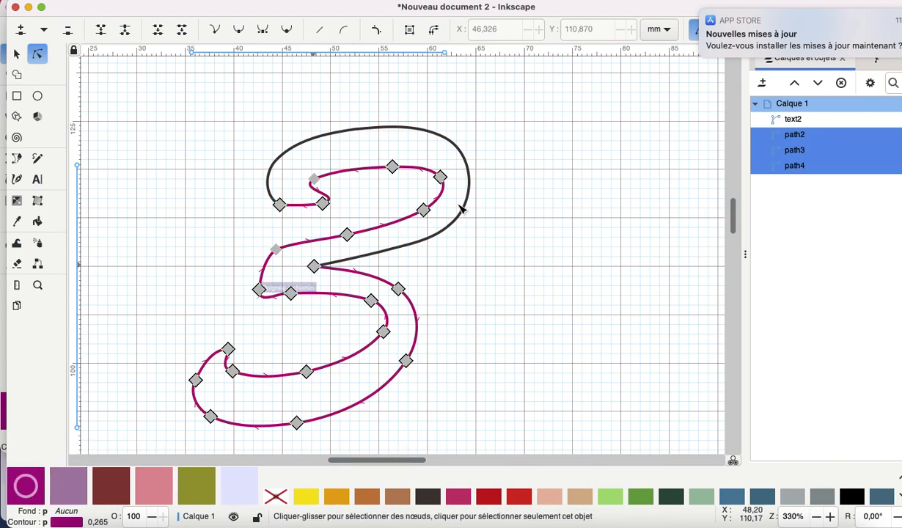
Combine the upper inner curve, path3, with the upper outer curve, text2, into a single path (Combiner).
{"action": "left_click", "coordinate": [594, 229]}
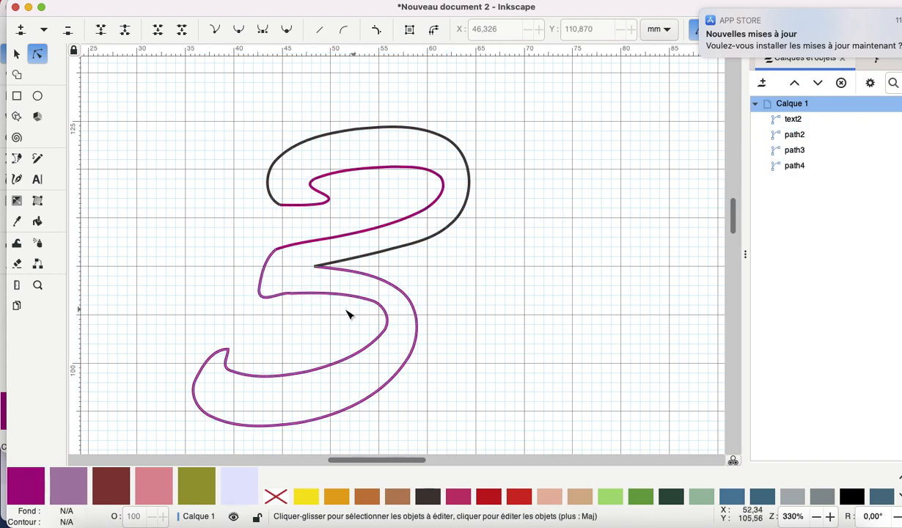
{"action": "left_click", "coordinate": [314, 204]}
{"action": "left_click", "coordinate": [323, 169]}
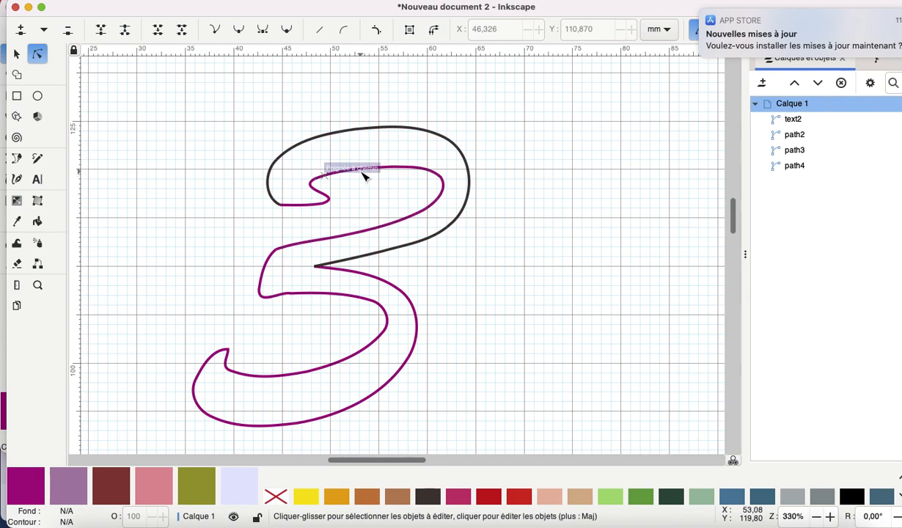
{"action": "left_click", "coordinate": [364, 171]}
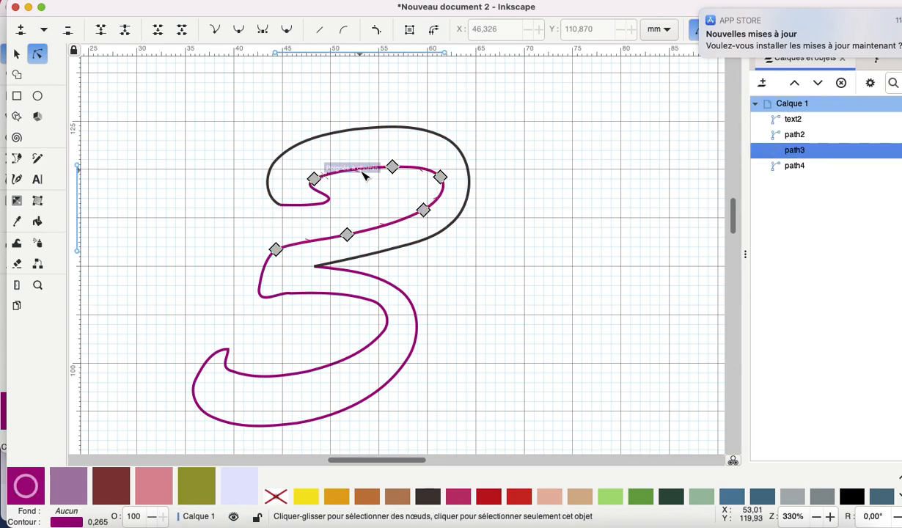
{"action": "right_click", "coordinate": [394, 132]}
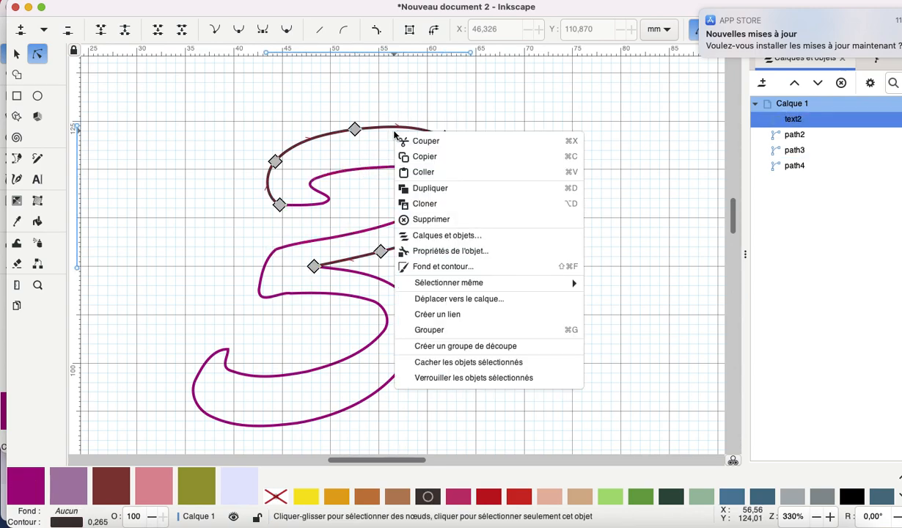
{"action": "left_click", "coordinate": [354, 172]}
{"action": "left_click", "coordinate": [372, 171], "text": "shift"}
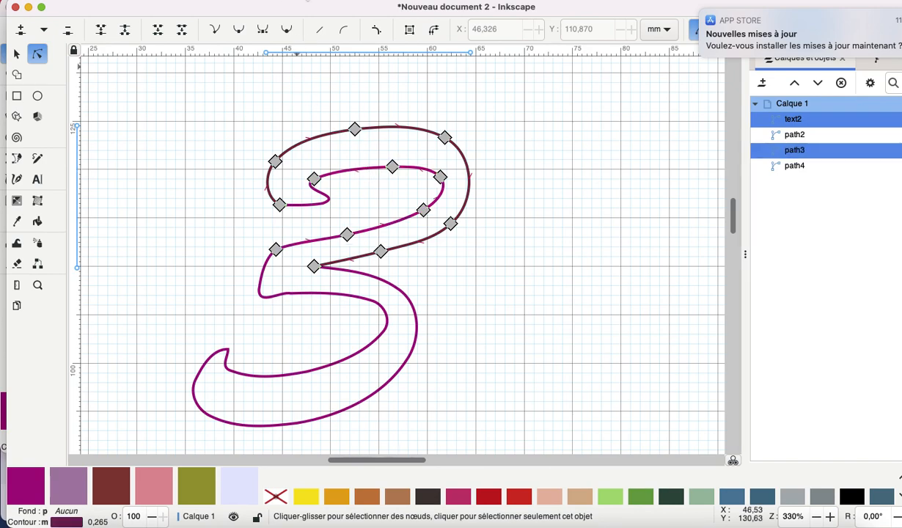
{"action": "left_click", "coordinate": [307, 0]}
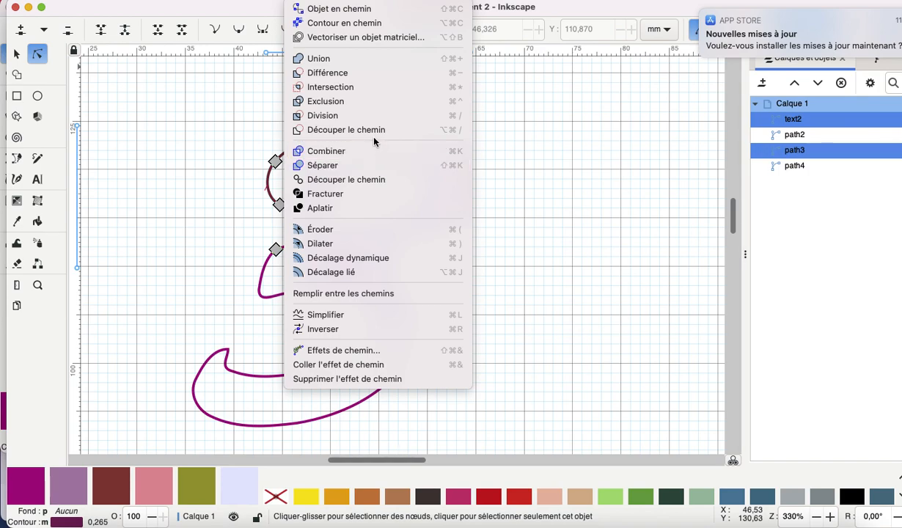
{"action": "left_click", "coordinate": [366, 156]}
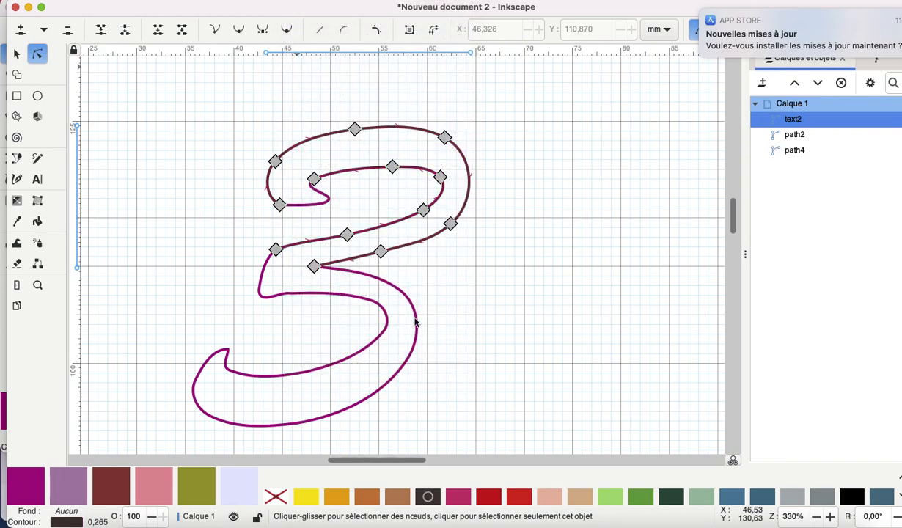
Break path2, the lower part of the 3, at the corner node of its lower-left tip.
{"action": "left_click", "coordinate": [384, 323]}
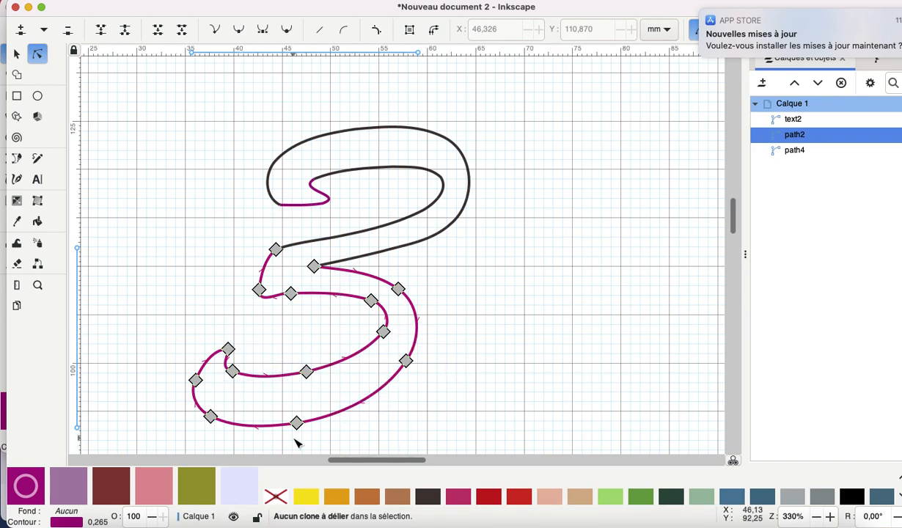
{"action": "left_click", "coordinate": [228, 349]}
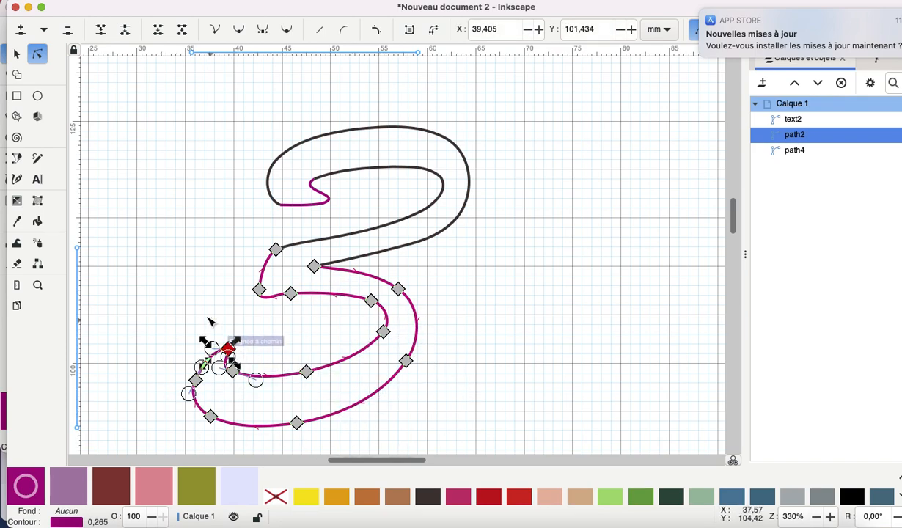
{"action": "left_click", "coordinate": [124, 31]}
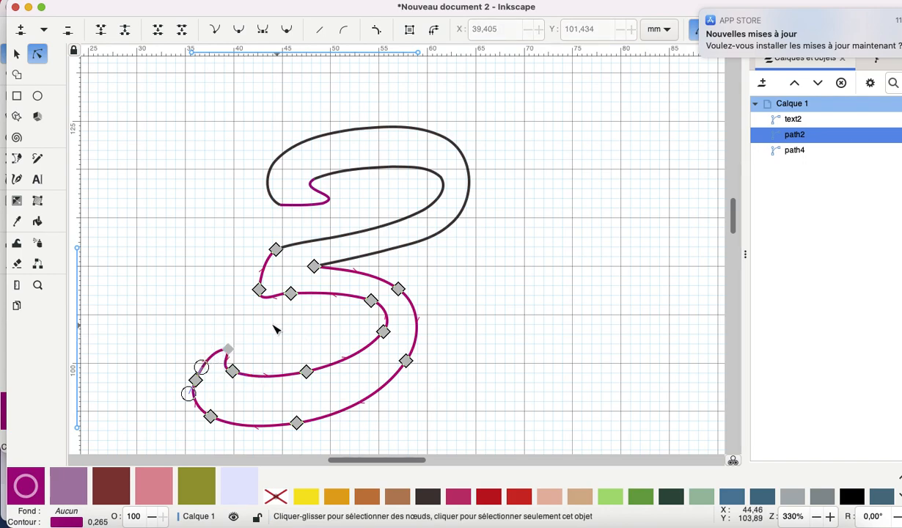
Reverse the direction of path2's inner curve only (Inverser), and deselect the node.
{"action": "left_click", "coordinate": [306, 371]}
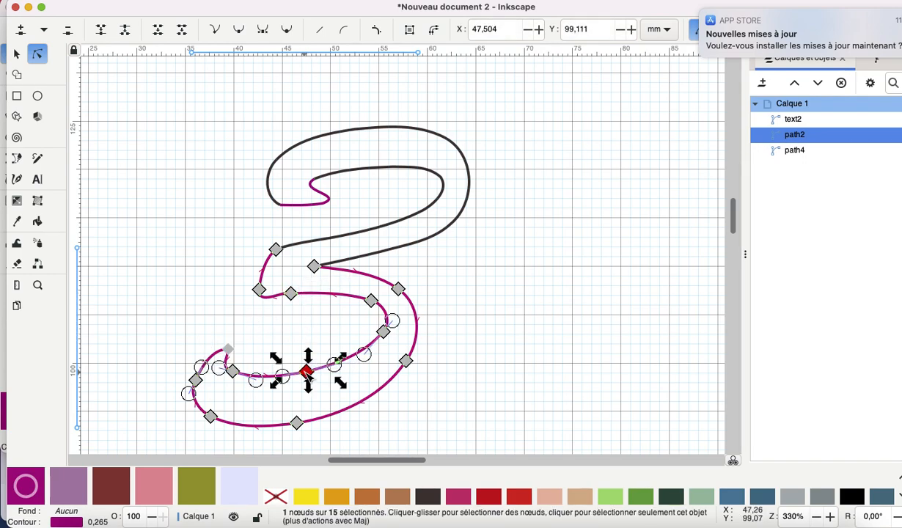
{"action": "left_click", "coordinate": [320, 1]}
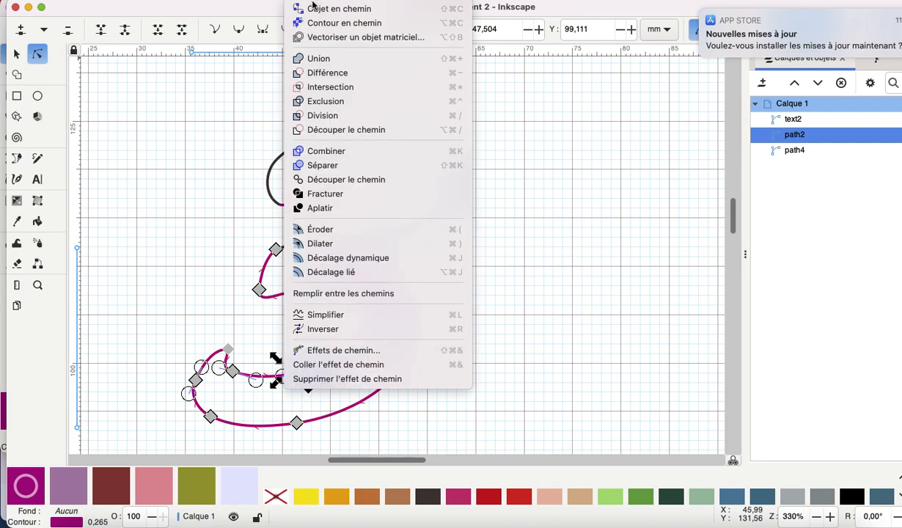
{"action": "left_click", "coordinate": [343, 332]}
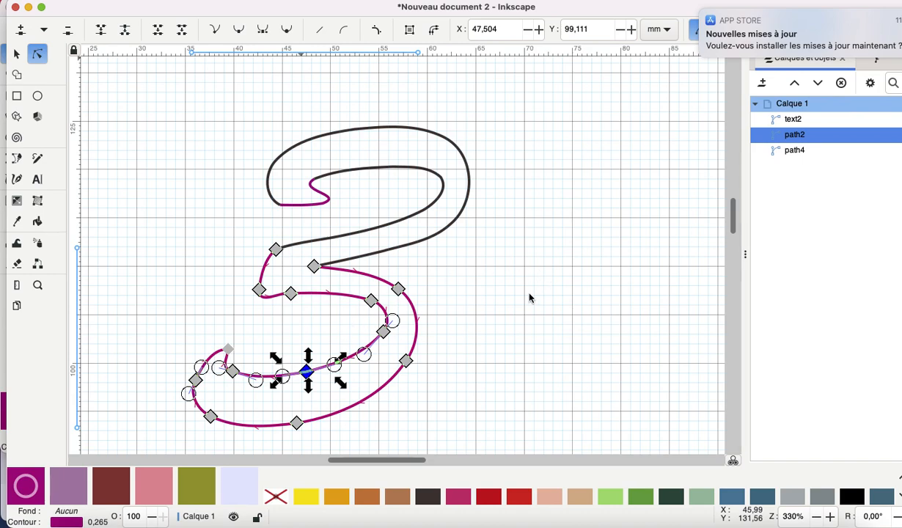
{"action": "key", "text": "Escape"}
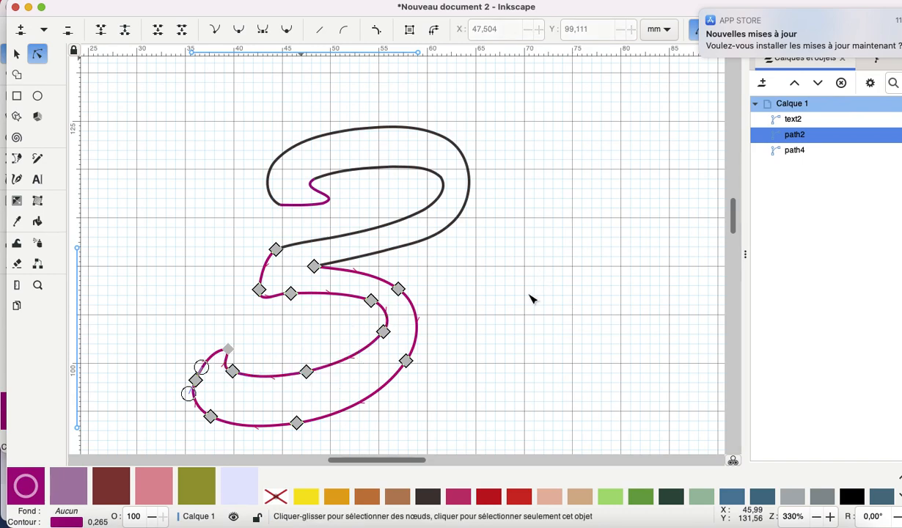
Delete path2's short segment at the left of the junction, and draw a straight segment from its outer curve to text2's inner end.
{"action": "left_click", "coordinate": [270, 274]}
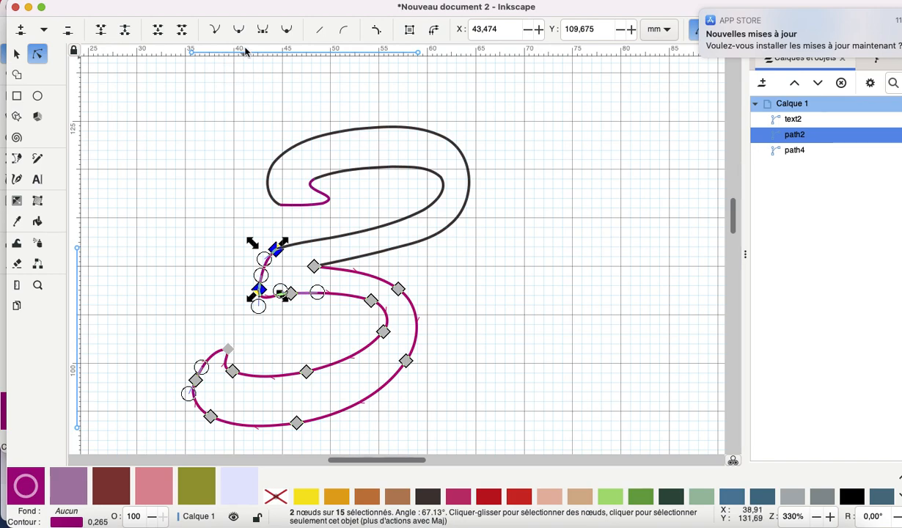
{"action": "left_click", "coordinate": [181, 31]}
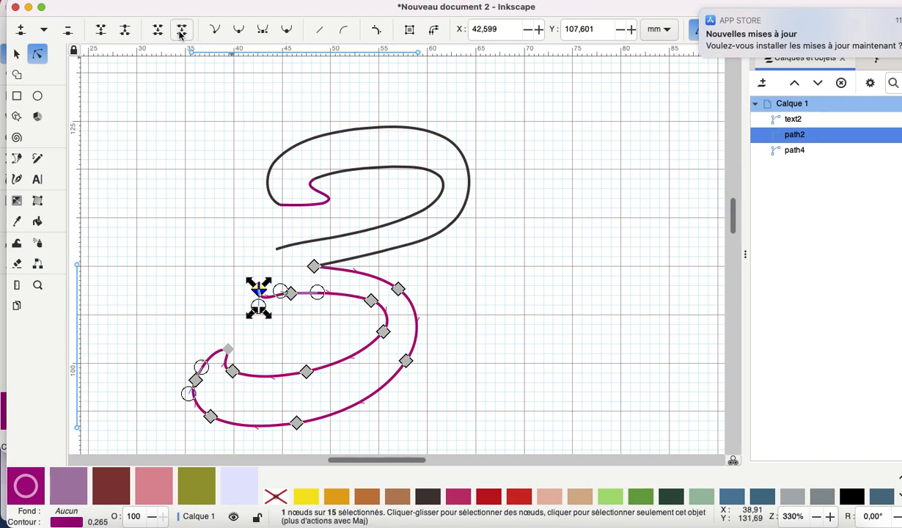
{"action": "left_click", "coordinate": [314, 265]}
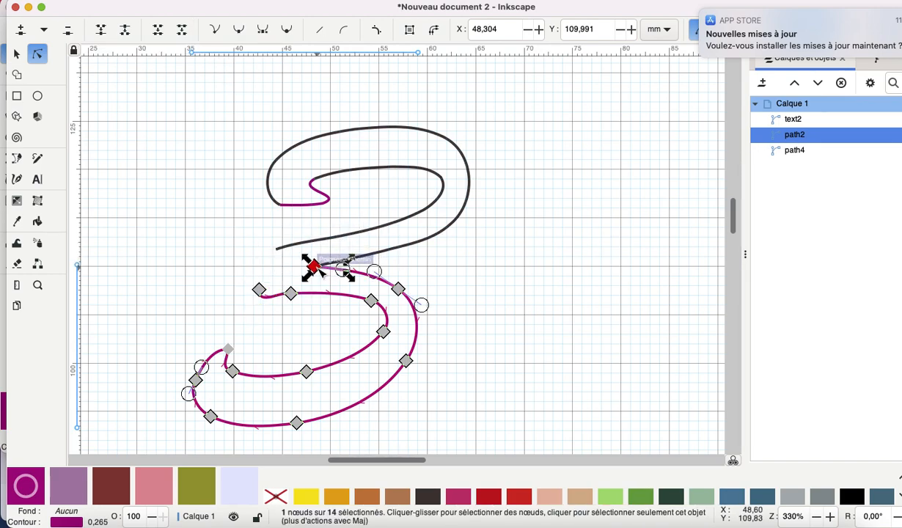
{"action": "left_click", "coordinate": [17, 159]}
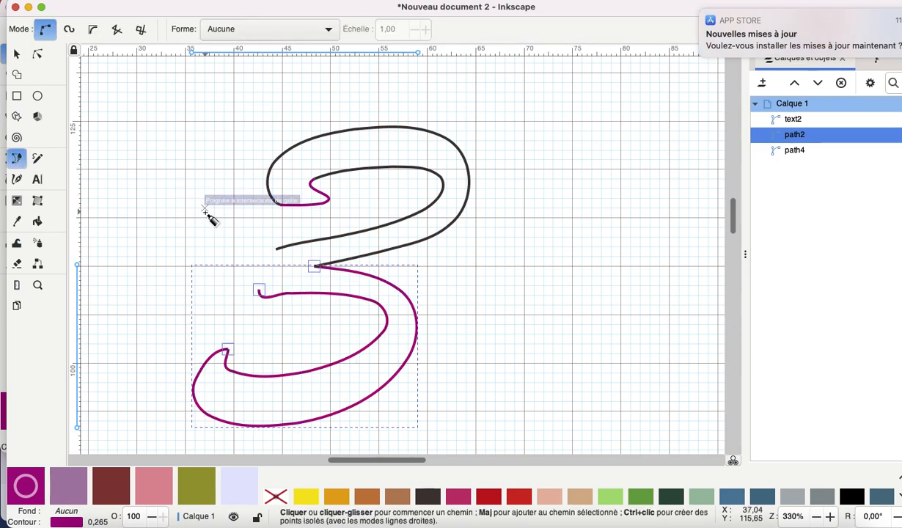
{"action": "left_click", "coordinate": [314, 265]}
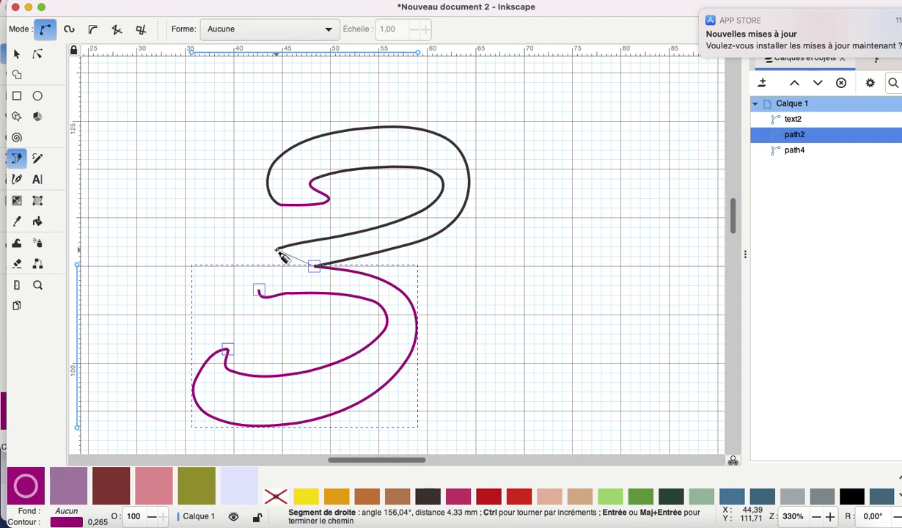
{"action": "double_click", "coordinate": [277, 250]}
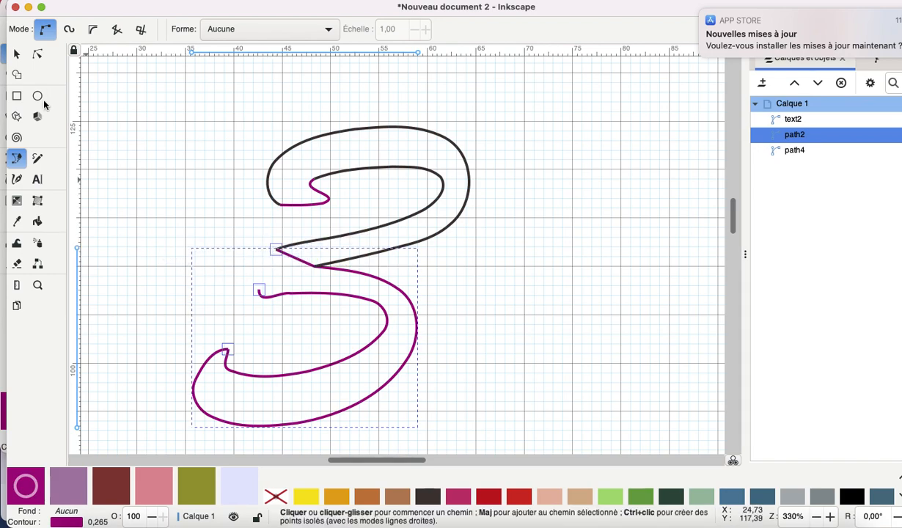
Move the free end of path2's new segment and text2's inner end node onto the grid point X 44, Y 110.
{"action": "left_click", "coordinate": [37, 55]}
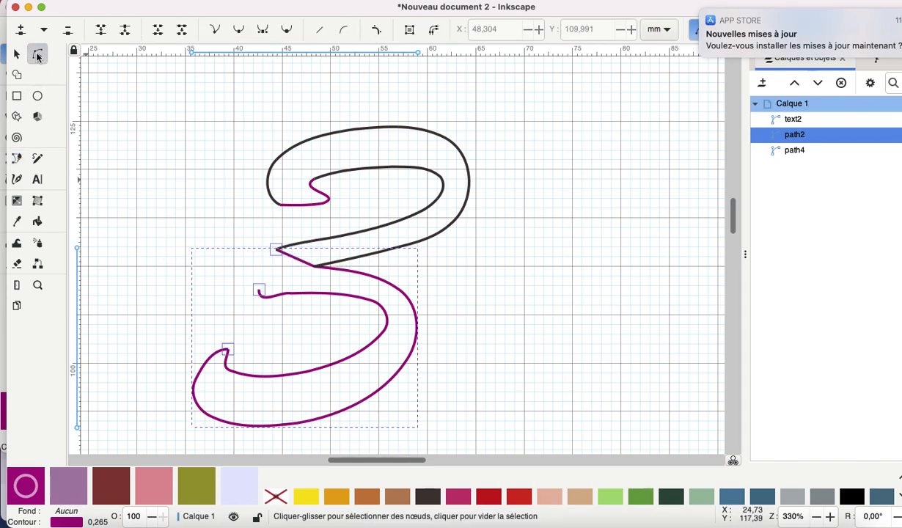
{"action": "left_click_drag", "start_coordinate": [277, 250], "coordinate": [273, 264]}
{"action": "right_click", "coordinate": [294, 246]}
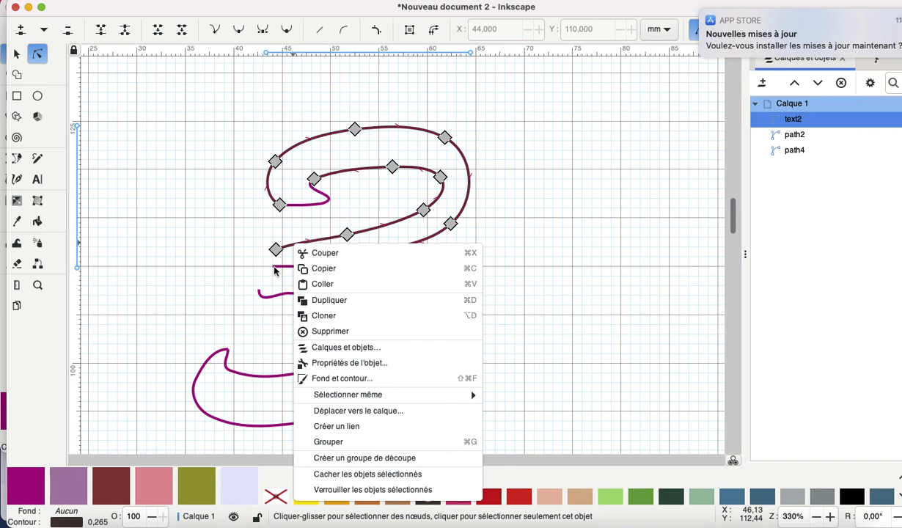
{"action": "left_click", "coordinate": [275, 250]}
{"action": "mouse_move", "coordinate": [275, 250]}
{"action": "left_mouse_down"}
{"action": "mouse_move", "coordinate": [277, 267]}
{"action": "mouse_move", "coordinate": [284, 249]}
{"action": "mouse_move", "coordinate": [273, 245]}
{"action": "left_mouse_up"}
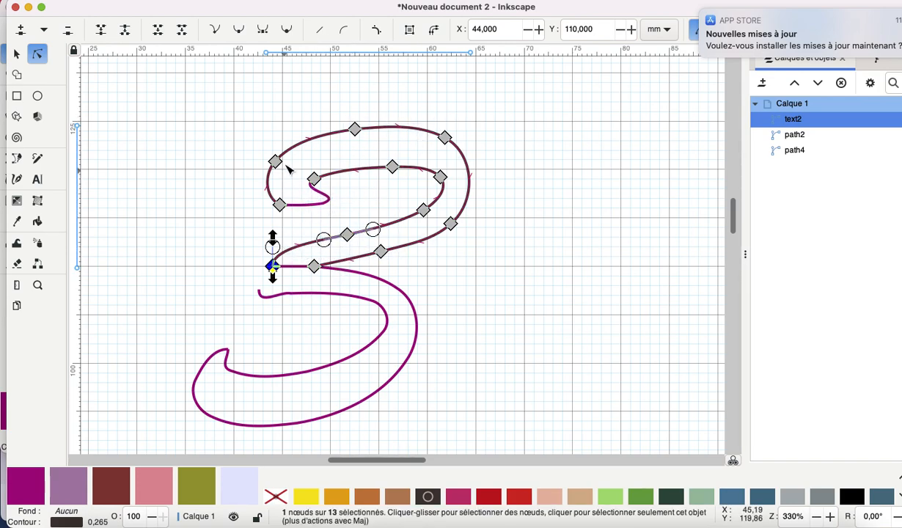
Reverse the direction of the inner curve of text2 and deselect its node.
{"action": "left_click", "coordinate": [392, 167]}
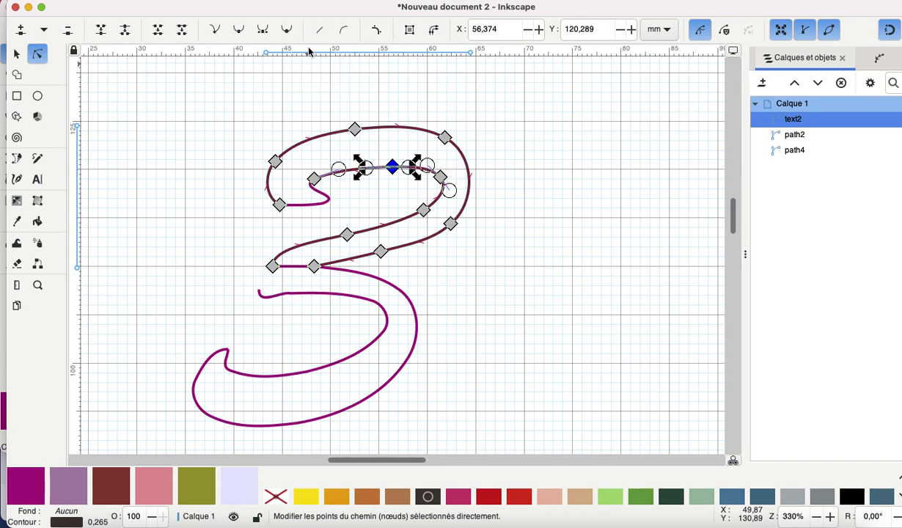
{"action": "left_click", "coordinate": [455, 267]}
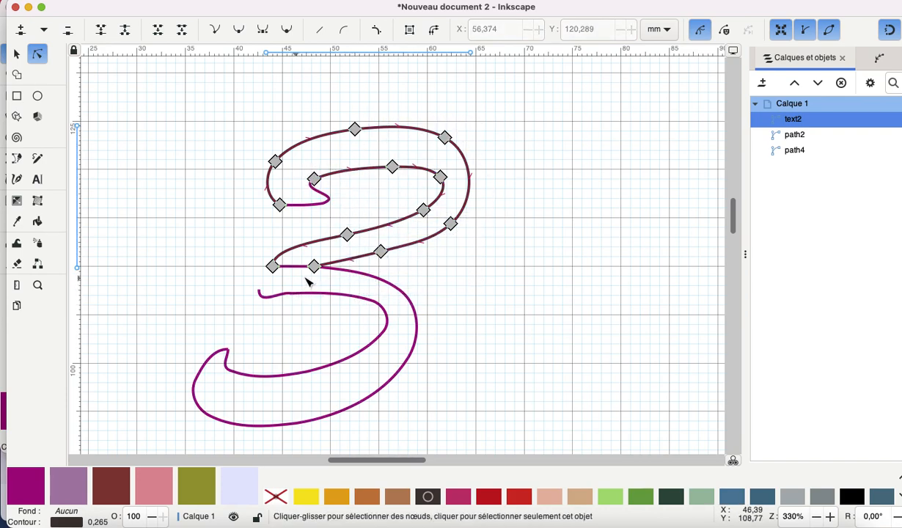
Break path4, the small piece at the 3's upper tip, at its middle node.
{"action": "left_click", "coordinate": [322, 205]}
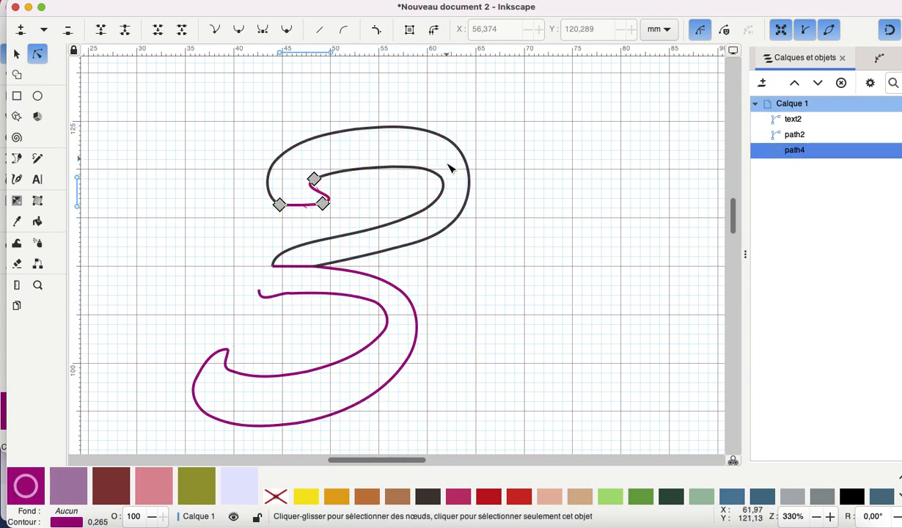
{"action": "right_click", "coordinate": [324, 205]}
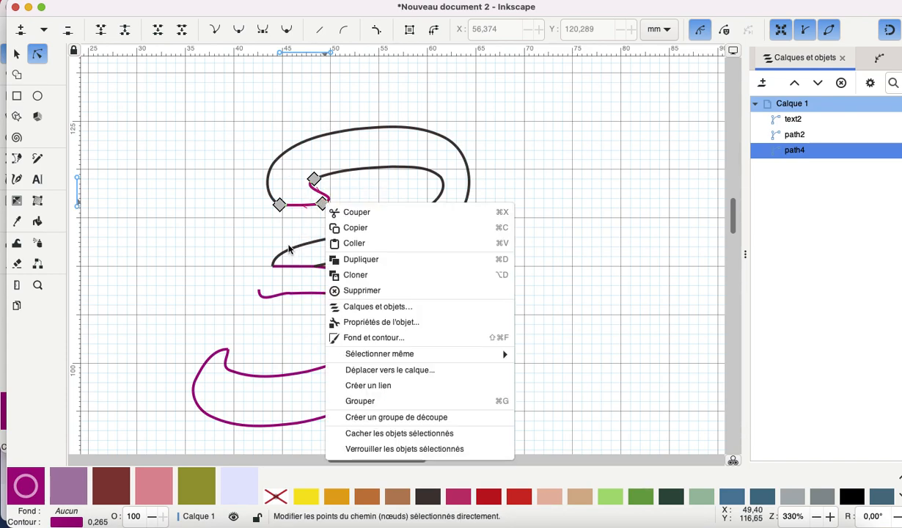
{"action": "left_click", "coordinate": [290, 249]}
{"action": "left_click", "coordinate": [322, 205]}
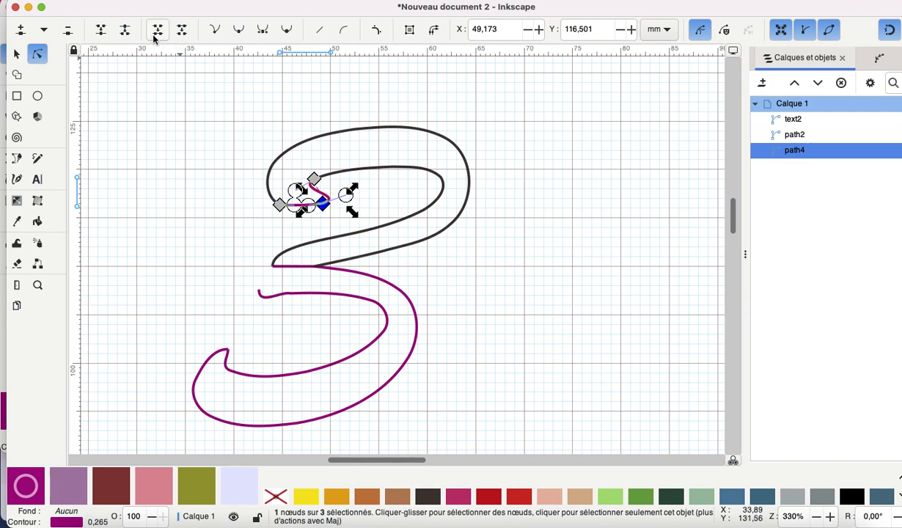
{"action": "left_click", "coordinate": [123, 32]}
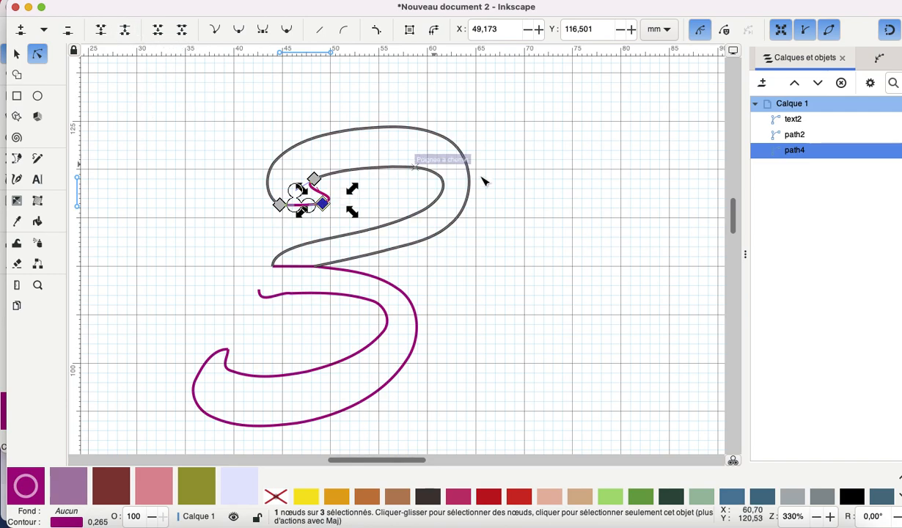
{"action": "left_click", "coordinate": [539, 225]}
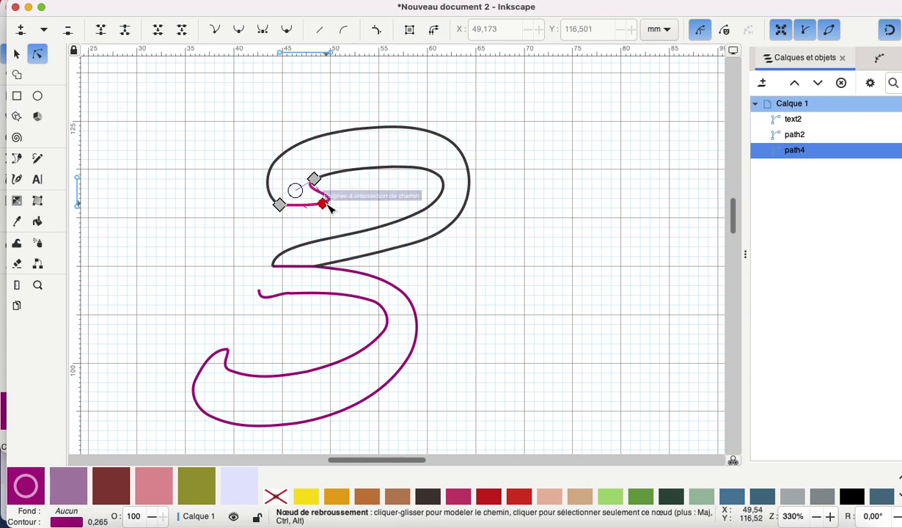
{"action": "left_click", "coordinate": [313, 180]}
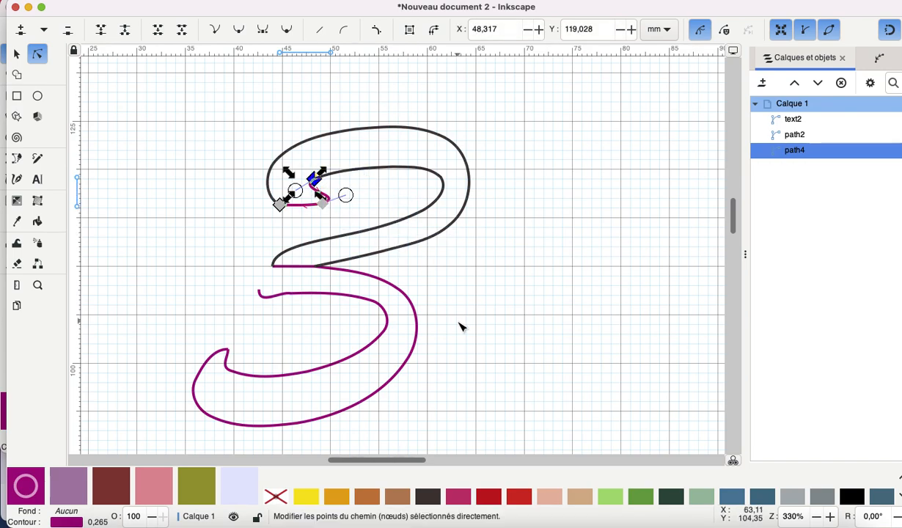
{"action": "left_click", "coordinate": [575, 257]}
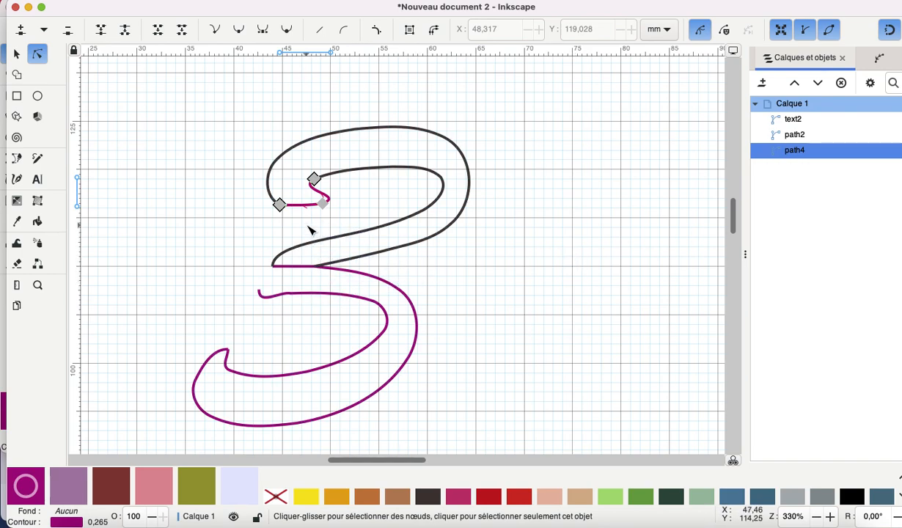
Check which outline segments text2, path4 and path2 each cover.
{"action": "left_click", "coordinate": [362, 169]}
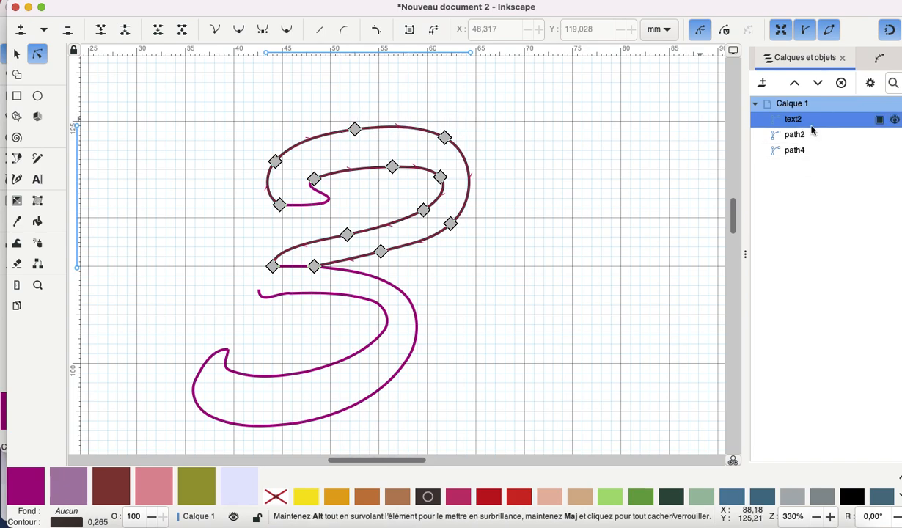
{"action": "left_click", "coordinate": [791, 152]}
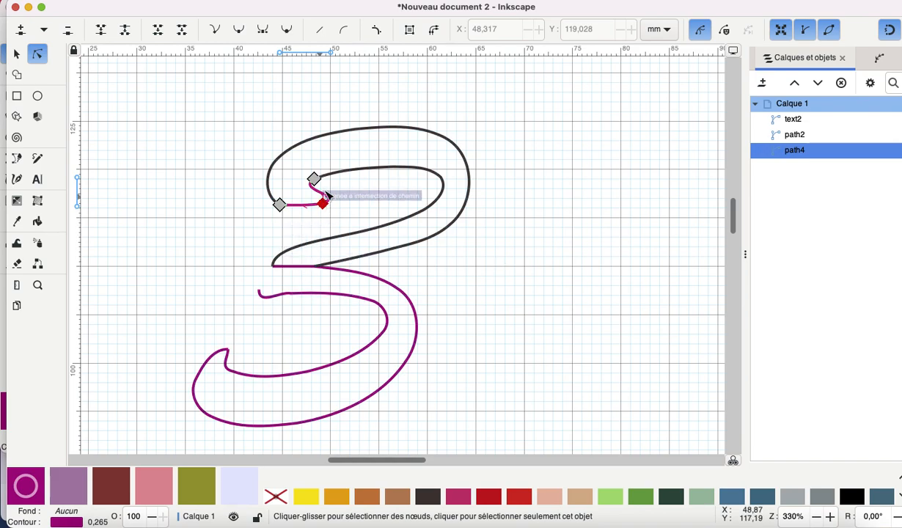
{"action": "left_click", "coordinate": [798, 138]}
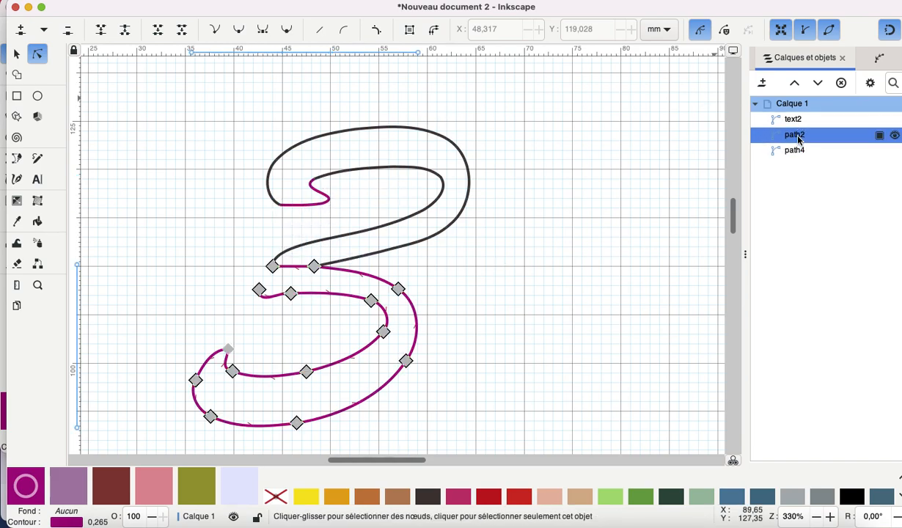
Raise path2 above text2 in the object stacking order and check both outlines.
{"action": "left_click", "coordinate": [796, 83]}
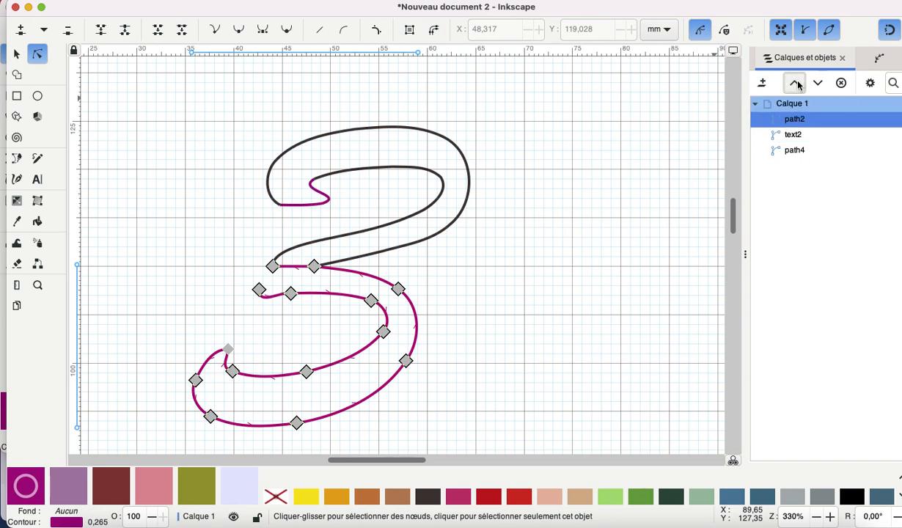
{"action": "left_click", "coordinate": [792, 142]}
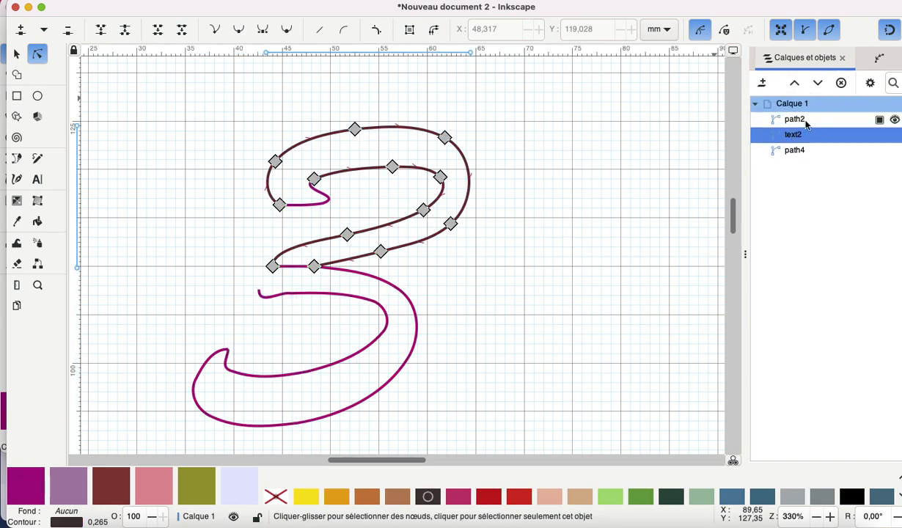
{"action": "left_click", "coordinate": [806, 125]}
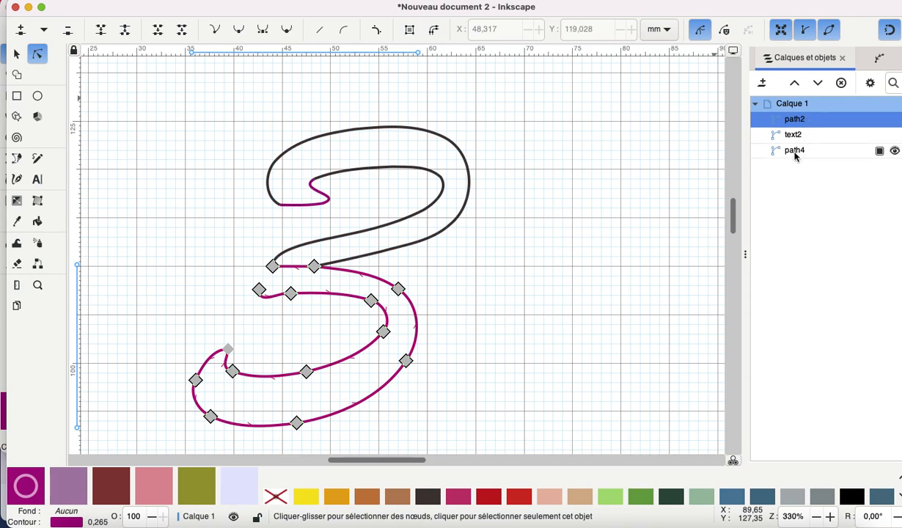
Enable the custom satin column (Colonne de satin personnalisée) for path2, text2 and path4 in the Ink/Stitch parameters and apply it.
{"action": "left_click", "coordinate": [795, 151], "text": "shift"}
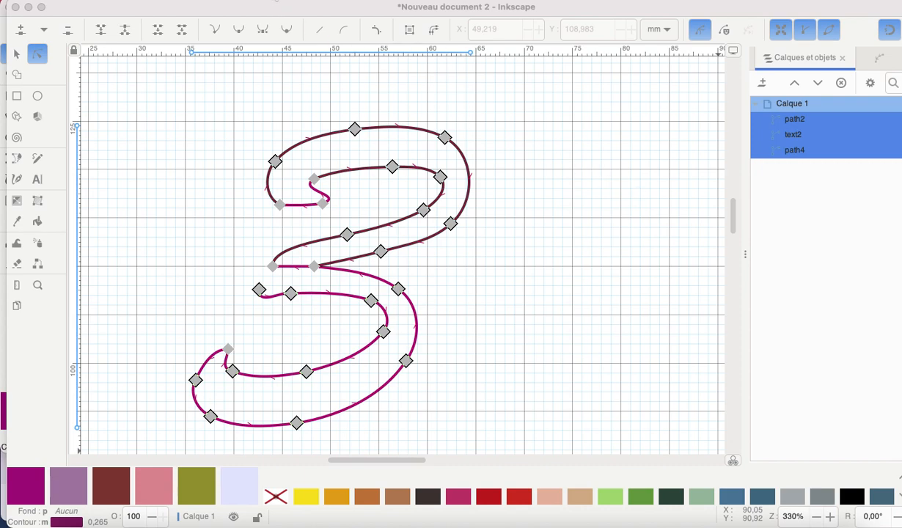
{"action": "left_click", "coordinate": [267, 57]}
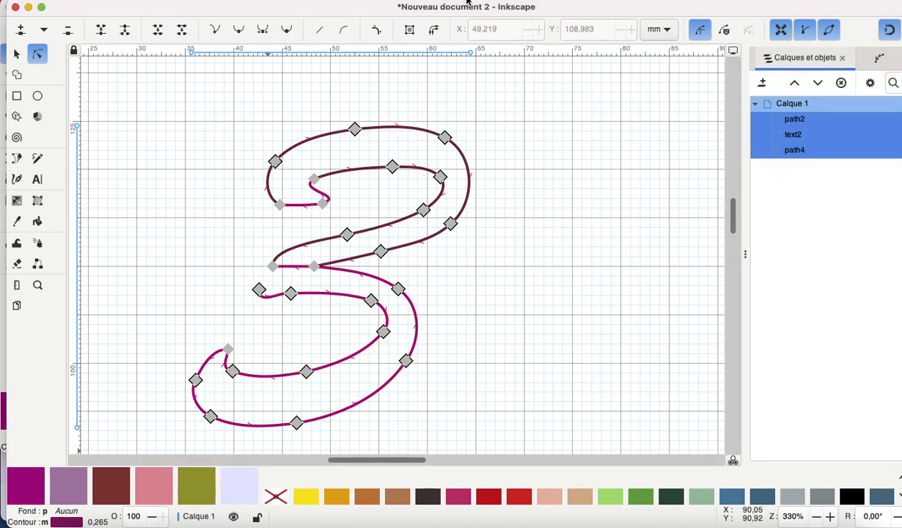
{"action": "left_click", "coordinate": [398, 1]}
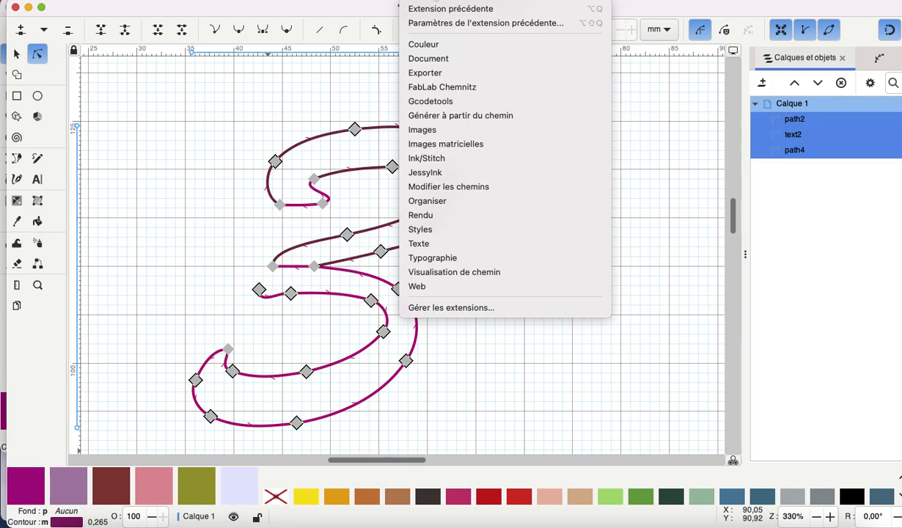
{"action": "mouse_move", "coordinate": [442, 159]}
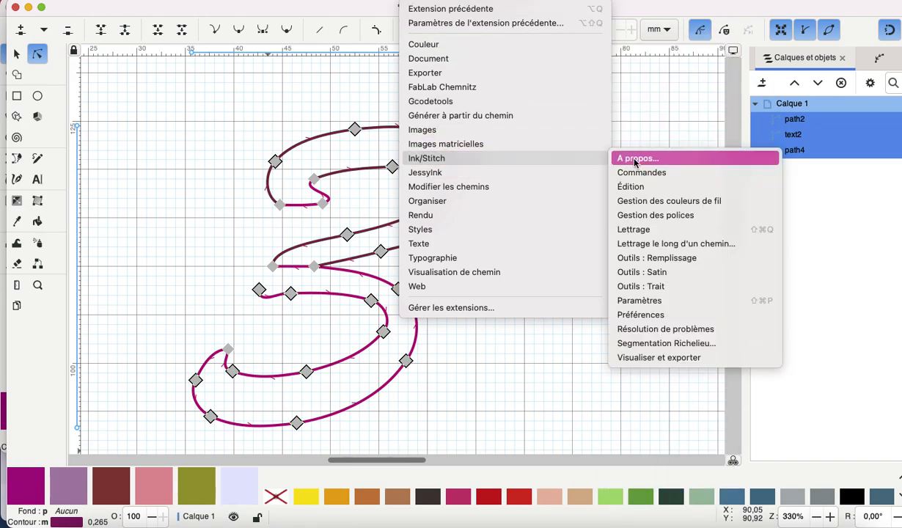
{"action": "left_click", "coordinate": [643, 302]}
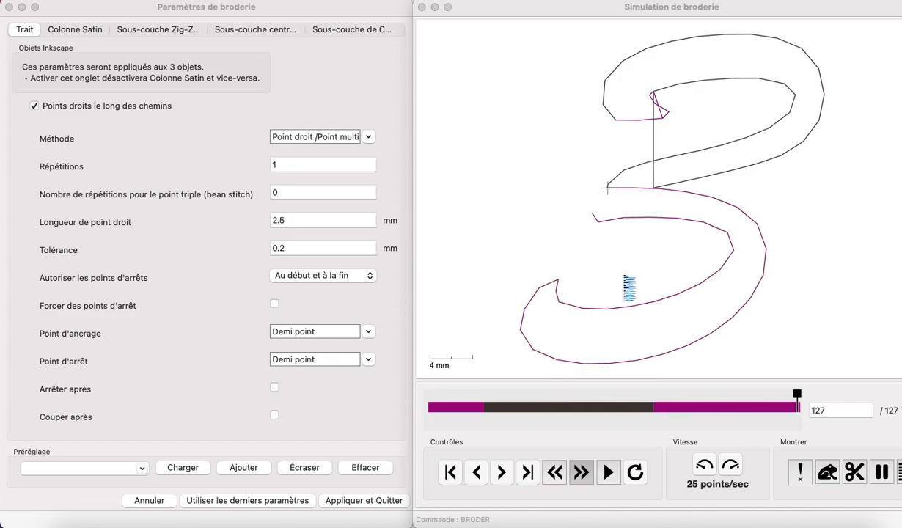
{"action": "left_click", "coordinate": [85, 28]}
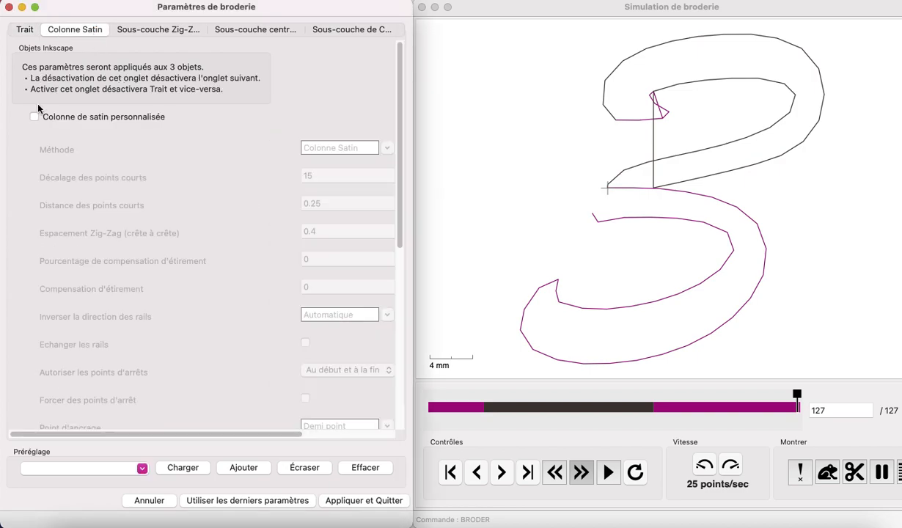
{"action": "left_click", "coordinate": [34, 117]}
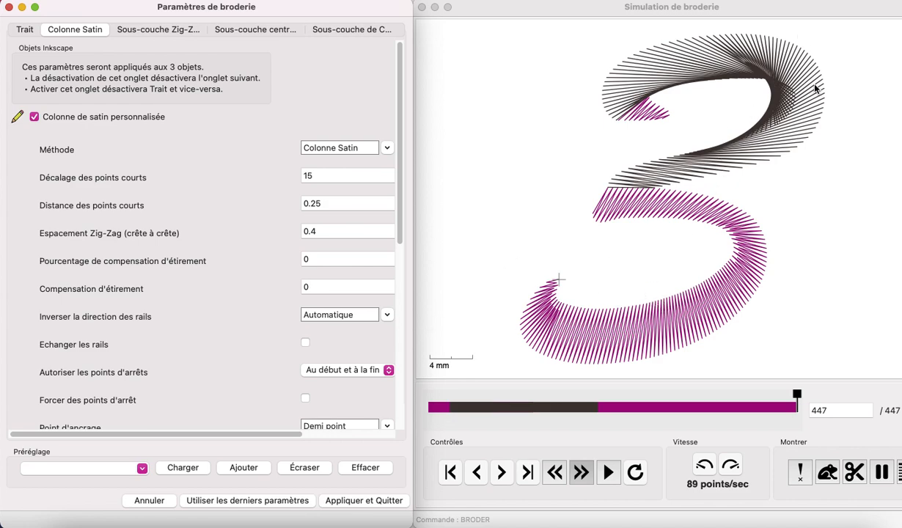
{"action": "left_click", "coordinate": [342, 501]}
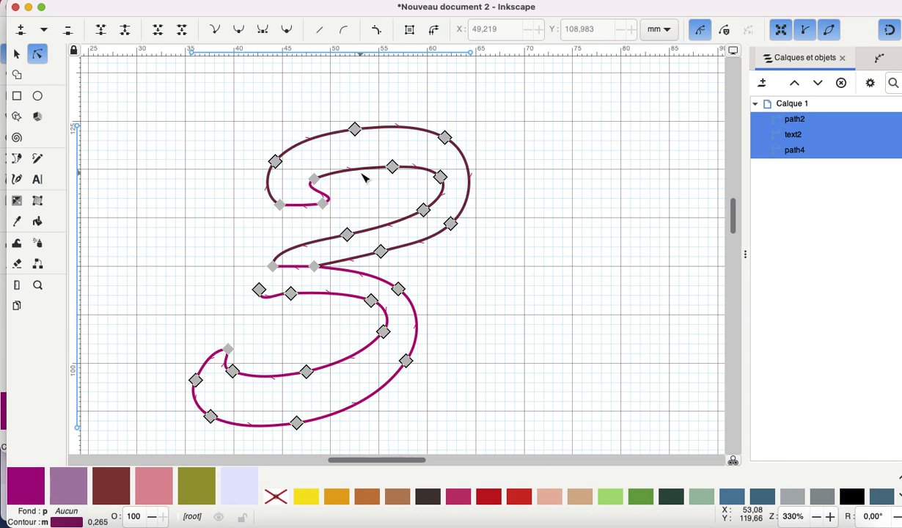
Add five straight rungs to text2, each crossing both the inner and outer curves, spaced along the 3's upper bowl.
{"action": "left_click", "coordinate": [38, 159]}
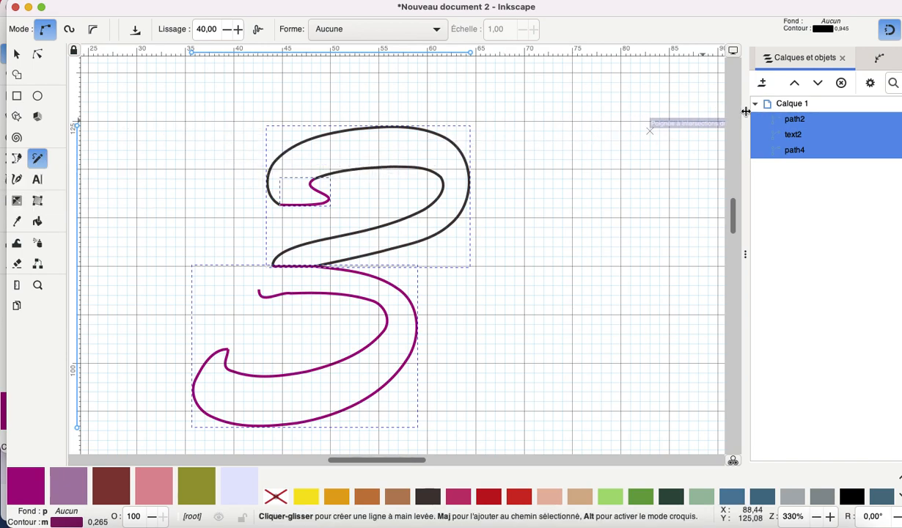
{"action": "left_click", "coordinate": [795, 137]}
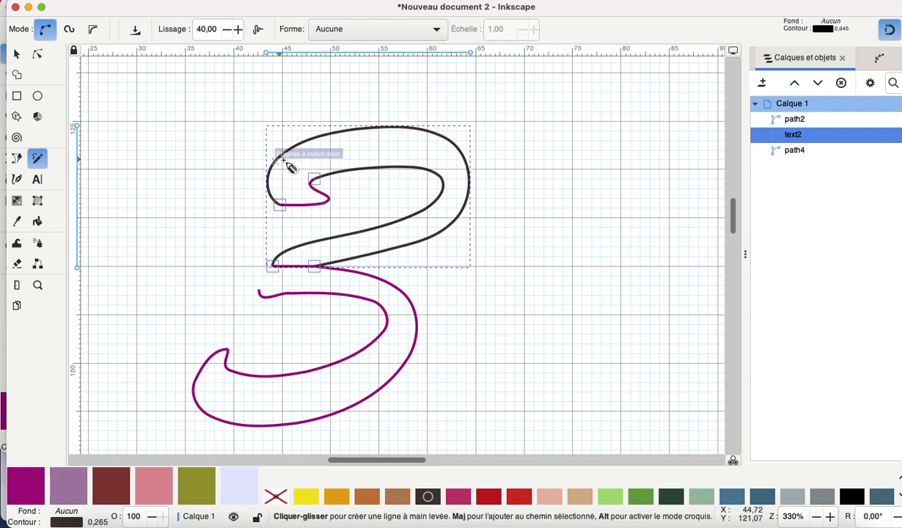
{"action": "left_click", "coordinate": [340, 178]}
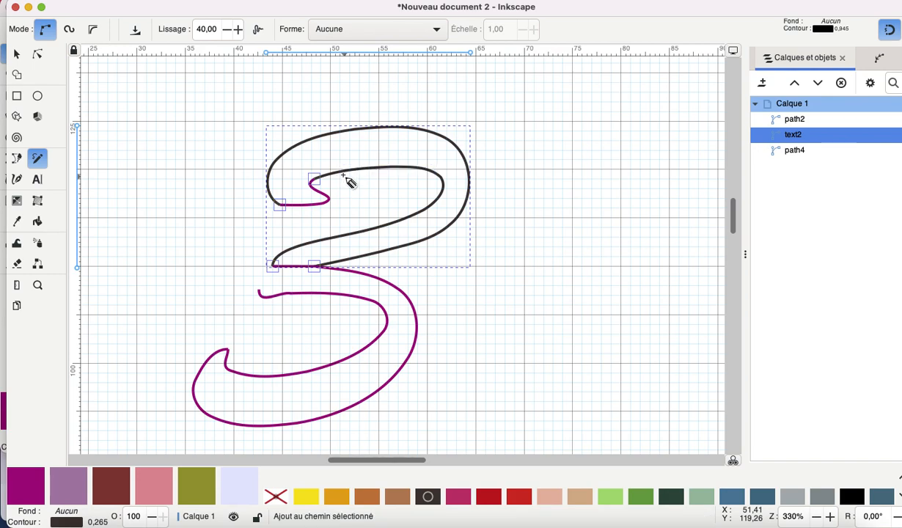
{"action": "left_click", "coordinate": [288, 142]}
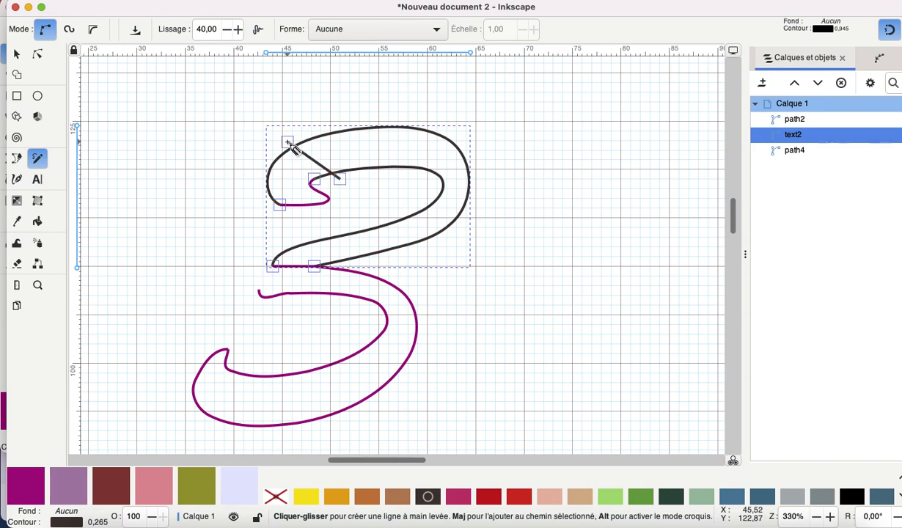
{"action": "left_click", "coordinate": [388, 178]}
{"action": "left_click", "coordinate": [390, 117]}
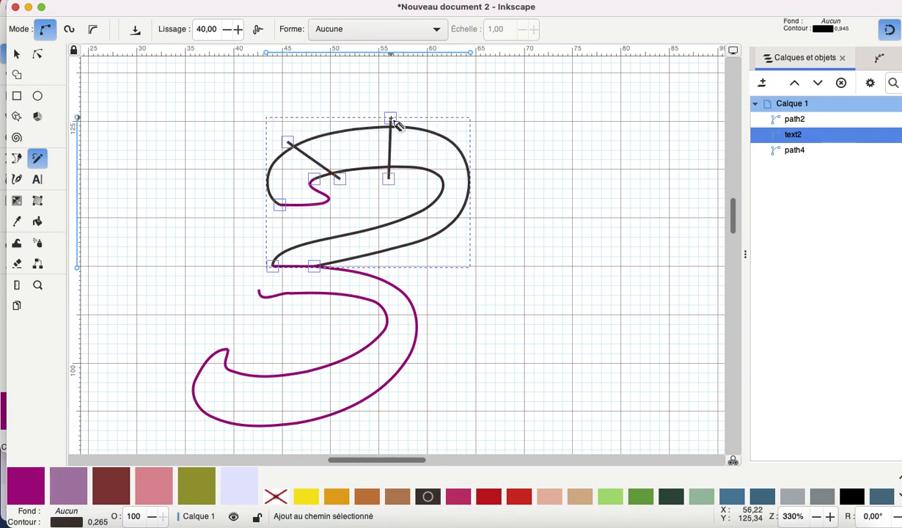
{"action": "left_click", "coordinate": [489, 191]}
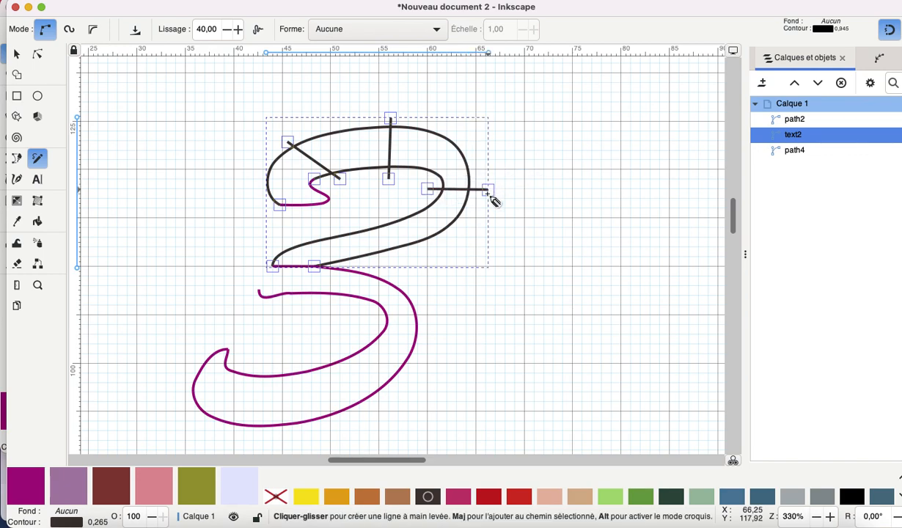
{"action": "left_click", "coordinate": [371, 218]}
{"action": "left_click", "coordinate": [387, 259]}
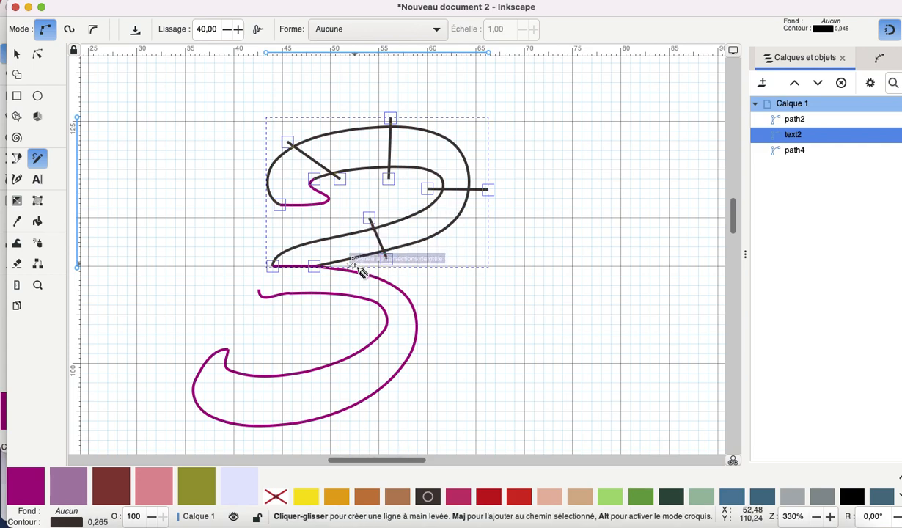
{"action": "left_click", "coordinate": [311, 229]}
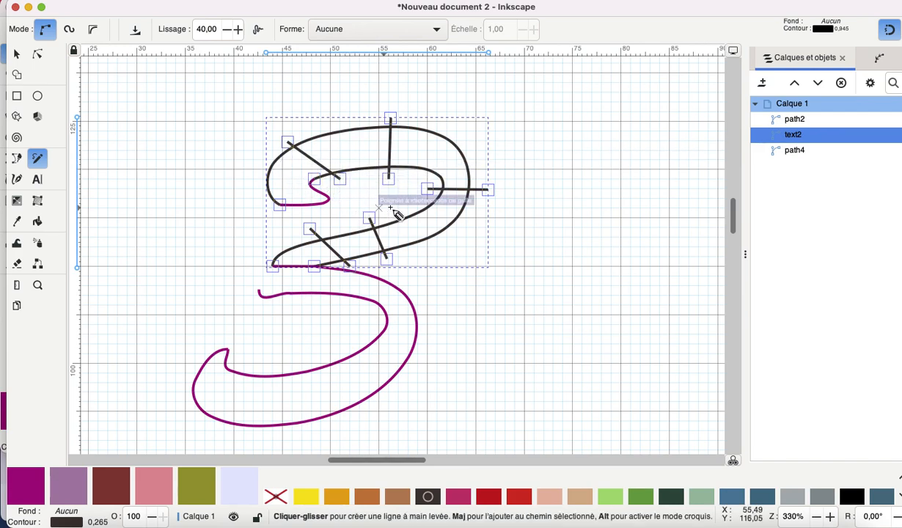
Preview the embroidery simulation of path2, text2 and path4 together, apply the parameters and deselect the objects.
{"action": "left_click", "coordinate": [798, 123]}
{"action": "left_click", "coordinate": [799, 152], "text": "shift"}
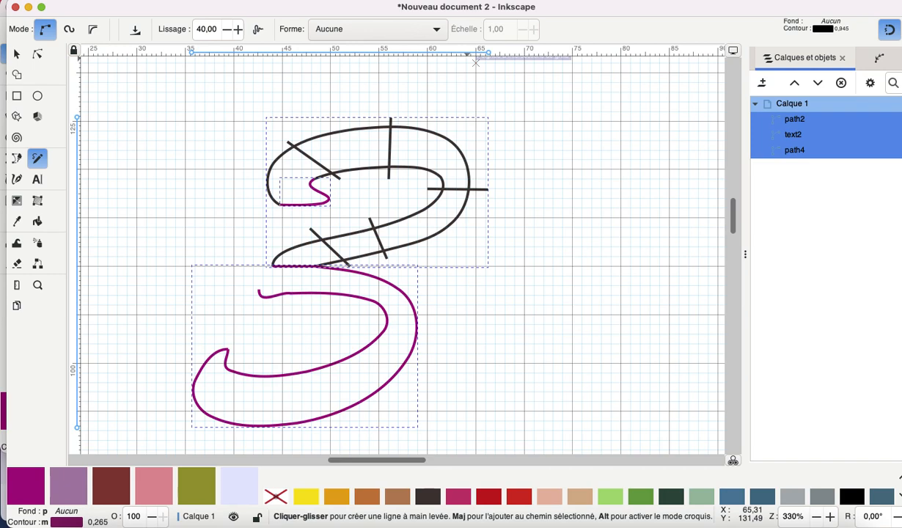
{"action": "left_click", "coordinate": [432, 1]}
{"action": "mouse_move", "coordinate": [441, 163]}
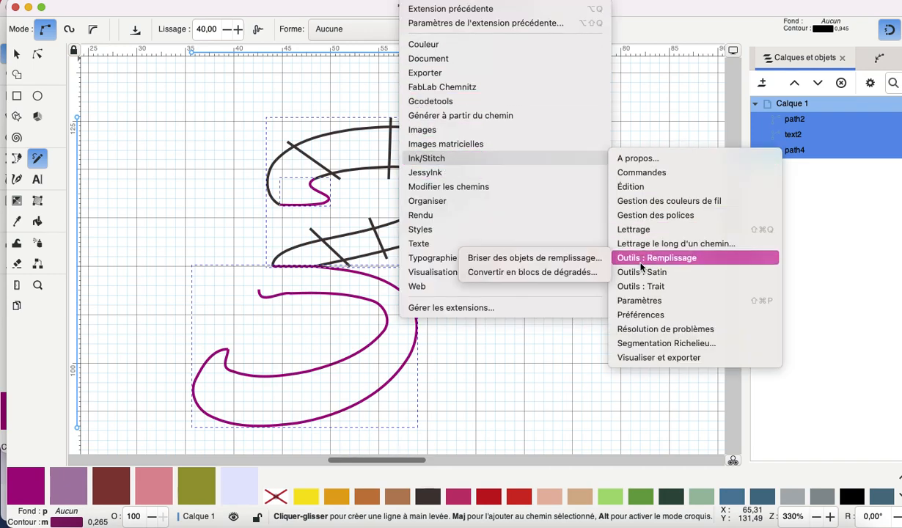
{"action": "left_click", "coordinate": [649, 300]}
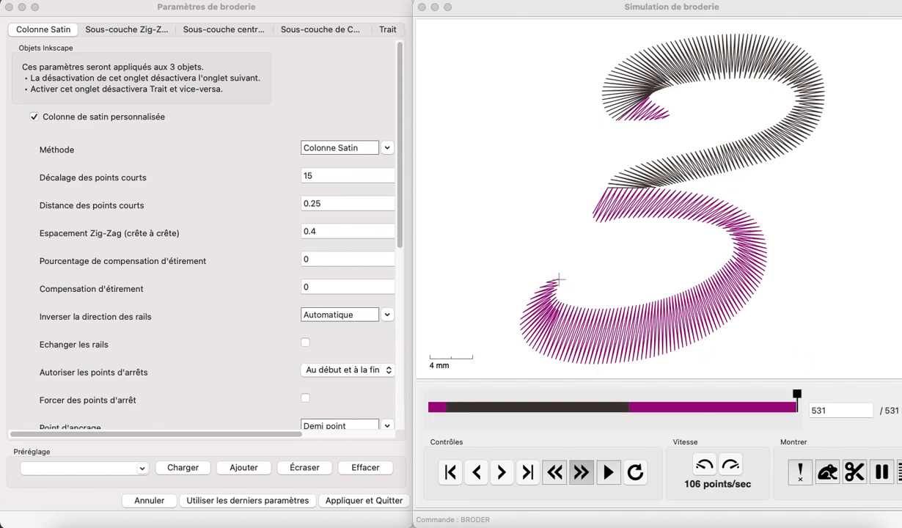
{"action": "left_click", "coordinate": [383, 501]}
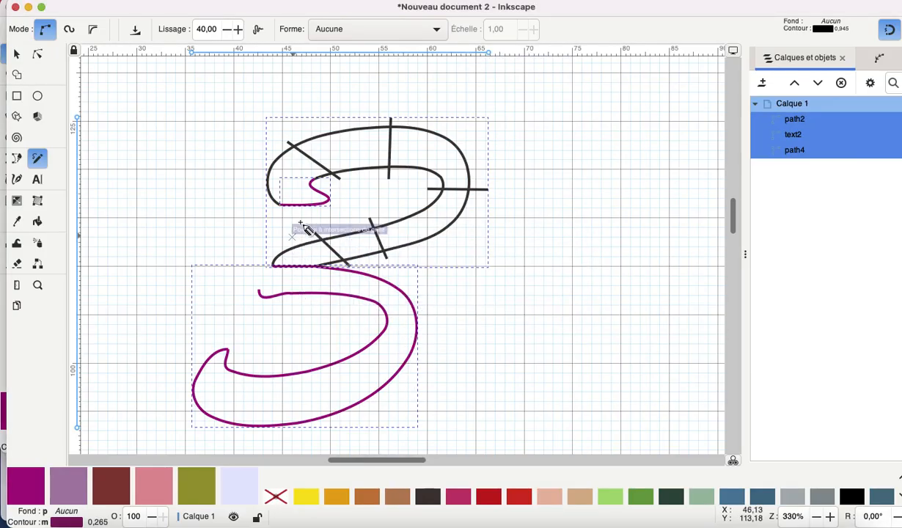
{"action": "key", "text": "Escape"}
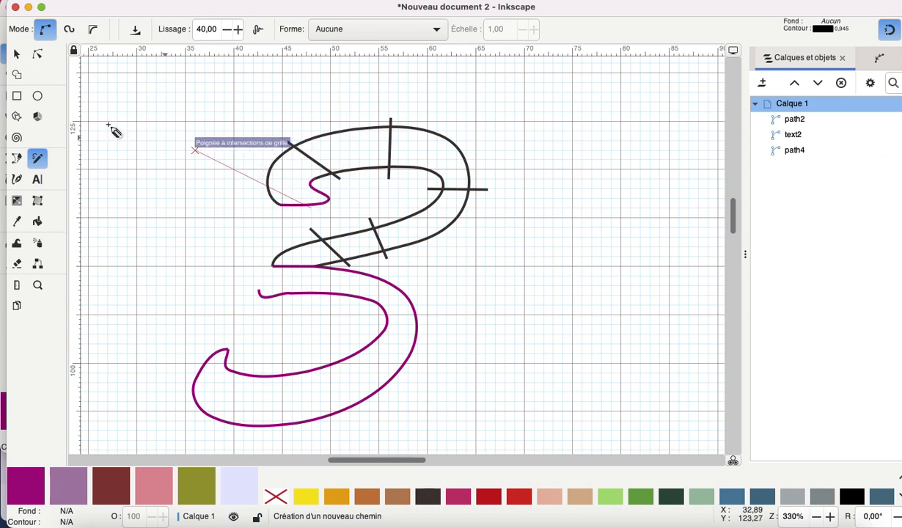
In the embroidery parameters of path4, allow lock stitches only at the start (Au début).
{"action": "left_click", "coordinate": [37, 53]}
{"action": "left_click", "coordinate": [324, 205]}
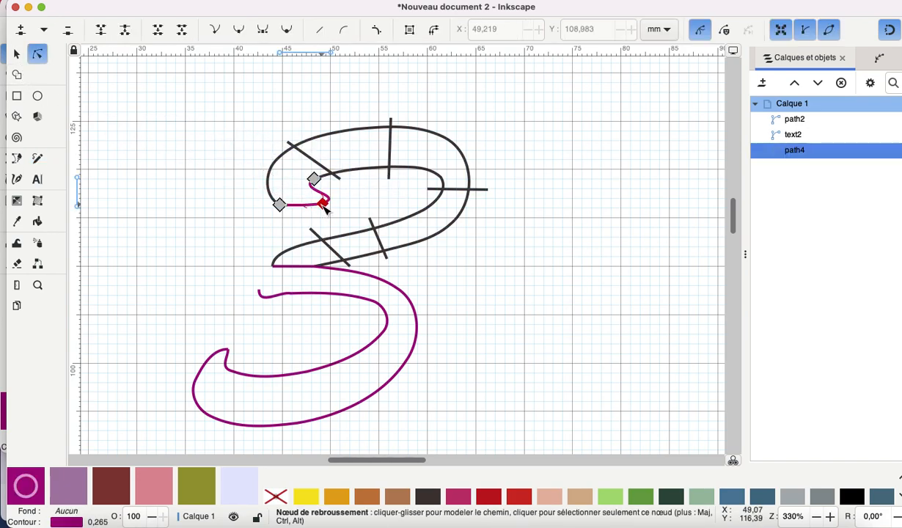
{"action": "key", "text": "ctrl+shift+p"}
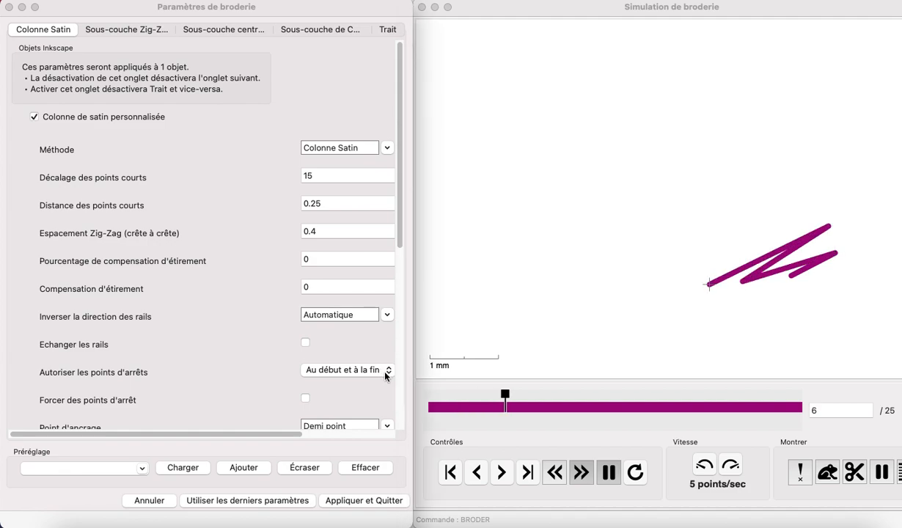
{"action": "left_click", "coordinate": [386, 375]}
{"action": "left_click", "coordinate": [347, 389]}
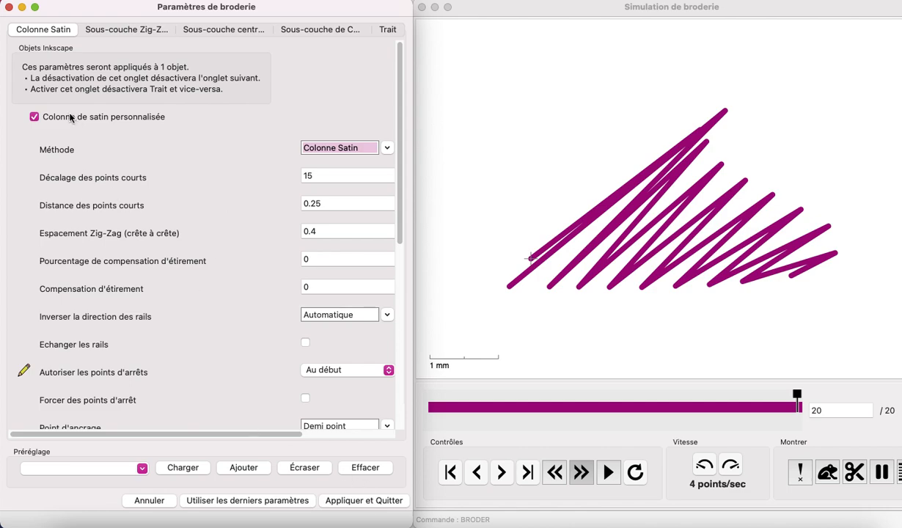
Add a zigzag underlay with a fixed inset of .5 mm to path4 and apply the parameters.
{"action": "left_click", "coordinate": [129, 31]}
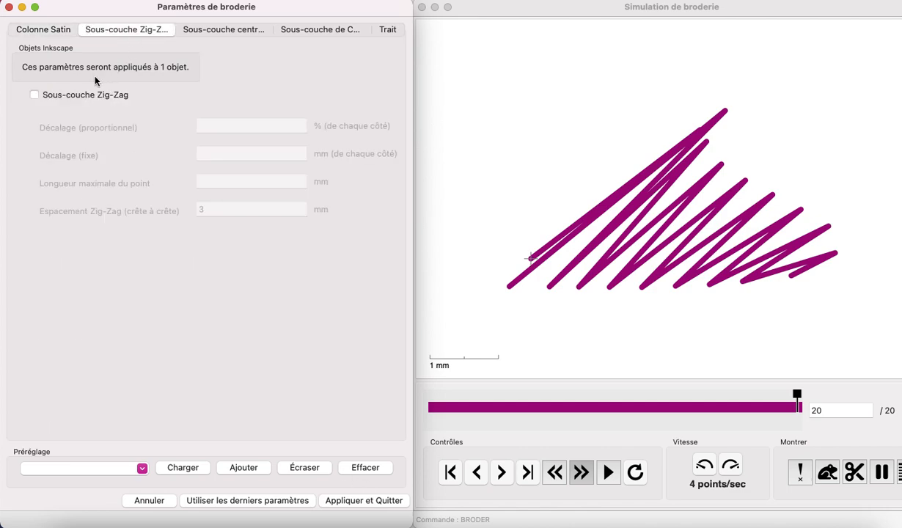
{"action": "left_click", "coordinate": [96, 92]}
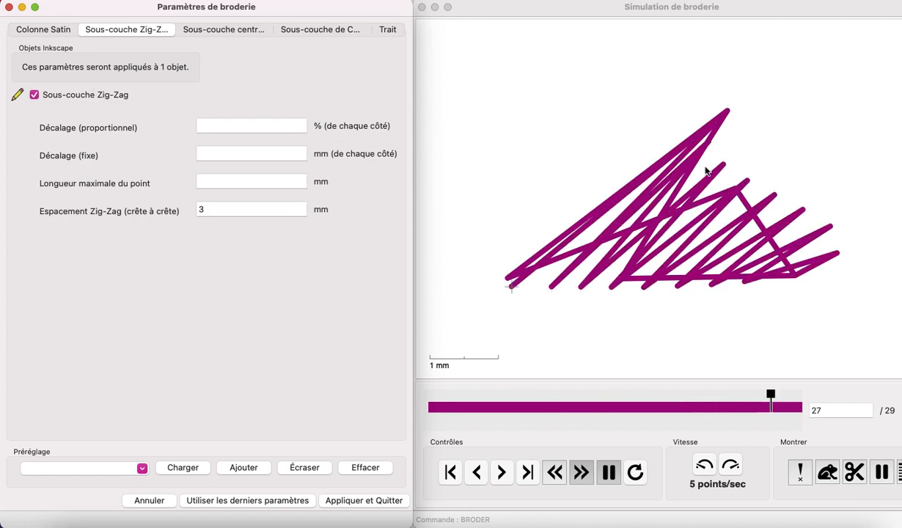
{"action": "left_click", "coordinate": [227, 151]}
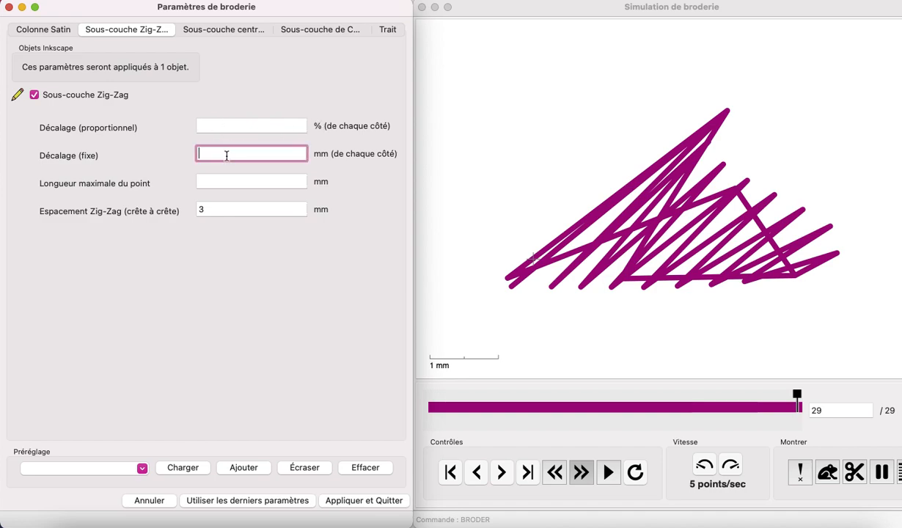
{"action": "type", "text": ".5"}
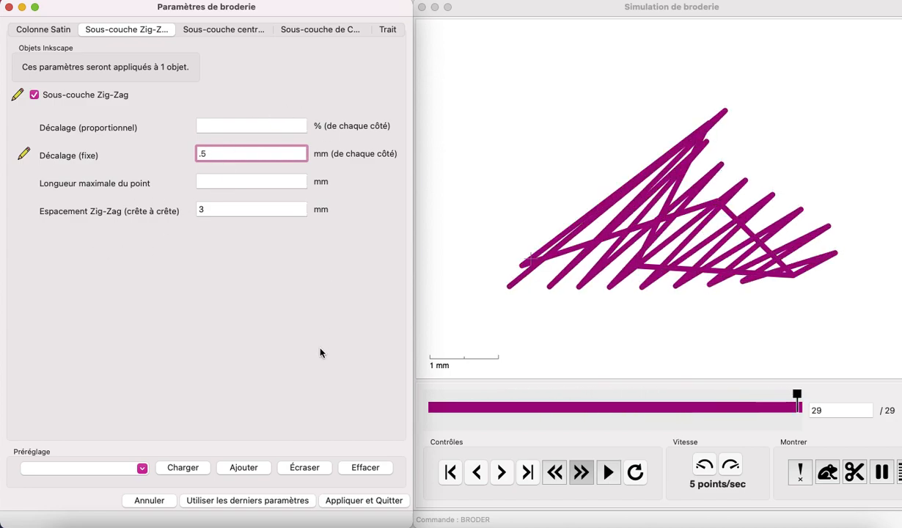
{"action": "left_click", "coordinate": [384, 501]}
In the embroidery parameters of text2, the 3's upper bowl, set the allowed lock stitches to none (Aucun).
{"action": "left_click", "coordinate": [443, 141]}
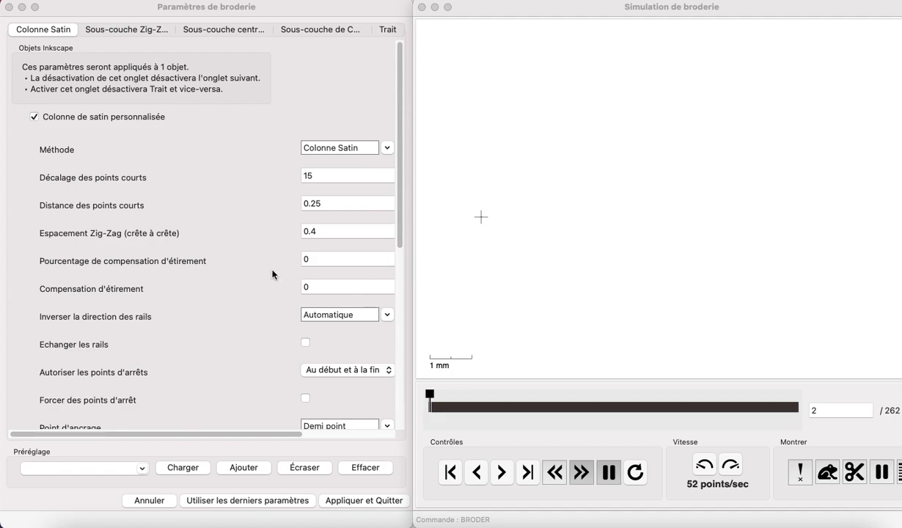
{"action": "left_click", "coordinate": [386, 369]}
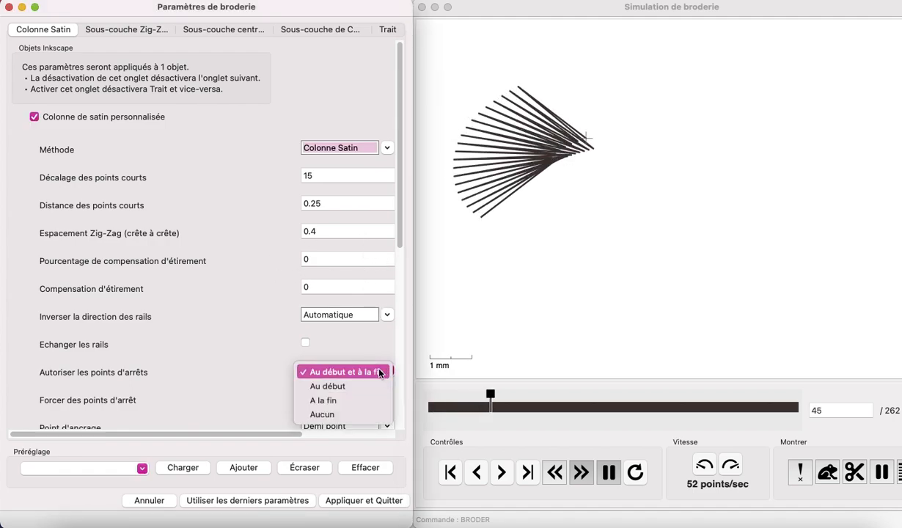
{"action": "left_click", "coordinate": [342, 413]}
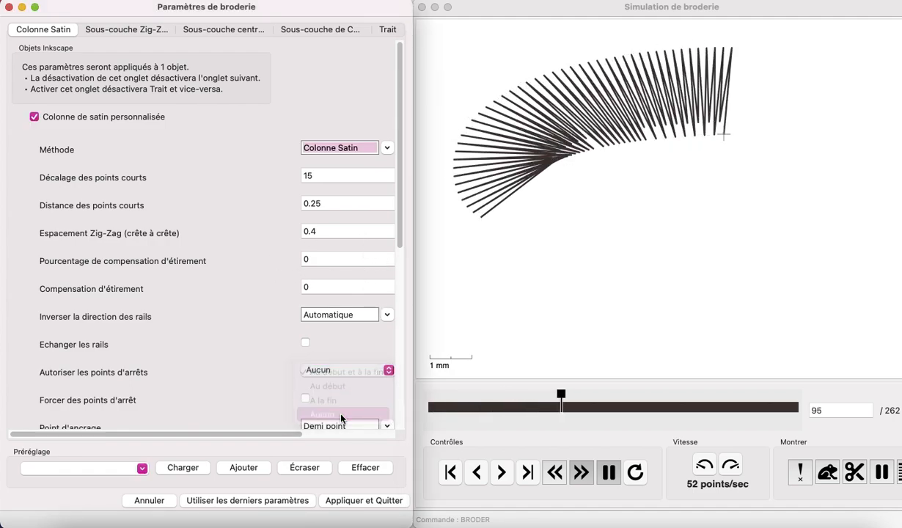
Add a zigzag underlay with a fixed inset of .5 mm to text2 and apply the parameters.
{"action": "left_click", "coordinate": [119, 30]}
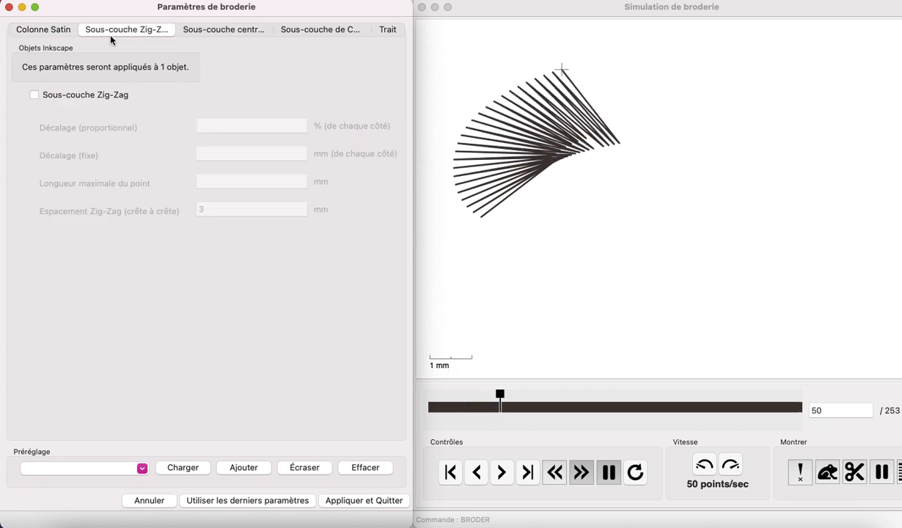
{"action": "left_click", "coordinate": [34, 97]}
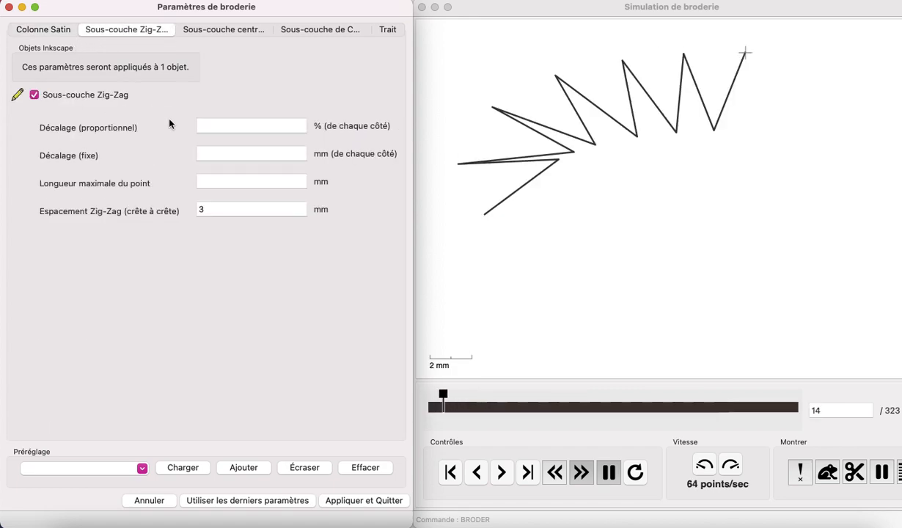
{"action": "left_click", "coordinate": [216, 155]}
{"action": "type", "text": ".5"}
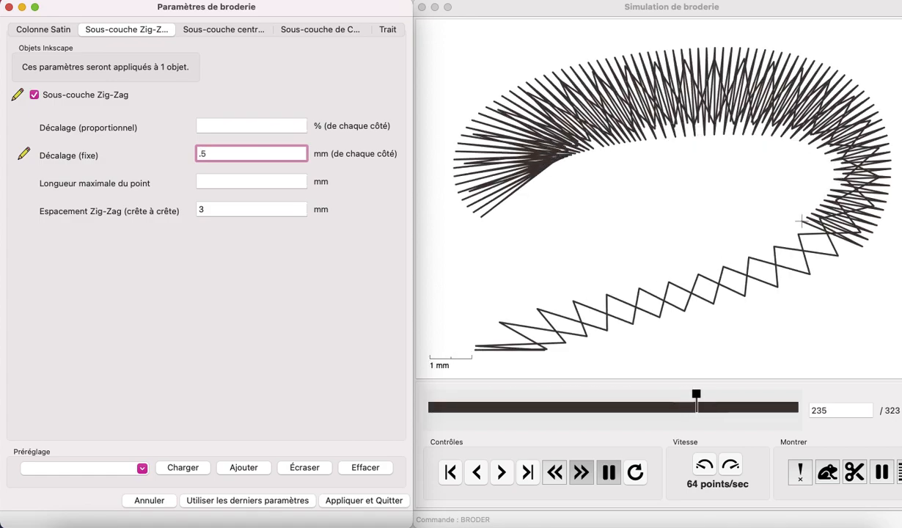
{"action": "left_click", "coordinate": [211, 32]}
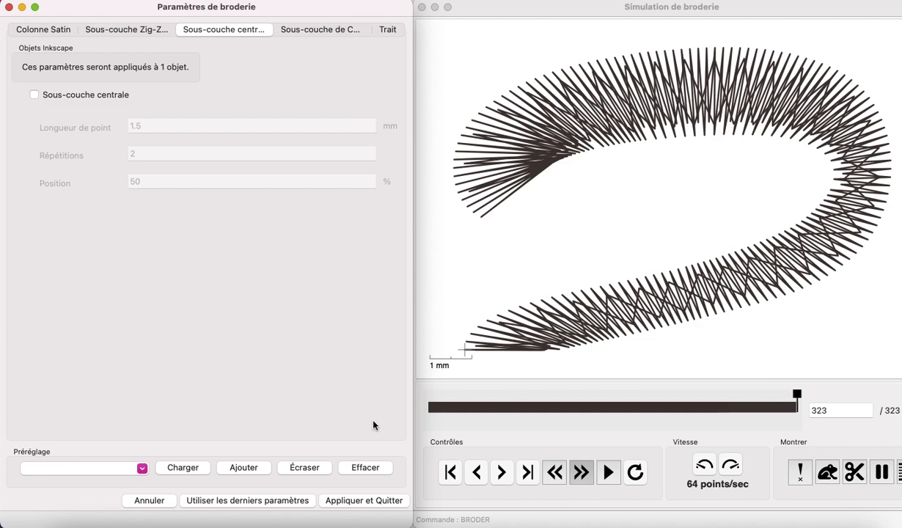
{"action": "left_click", "coordinate": [364, 501]}
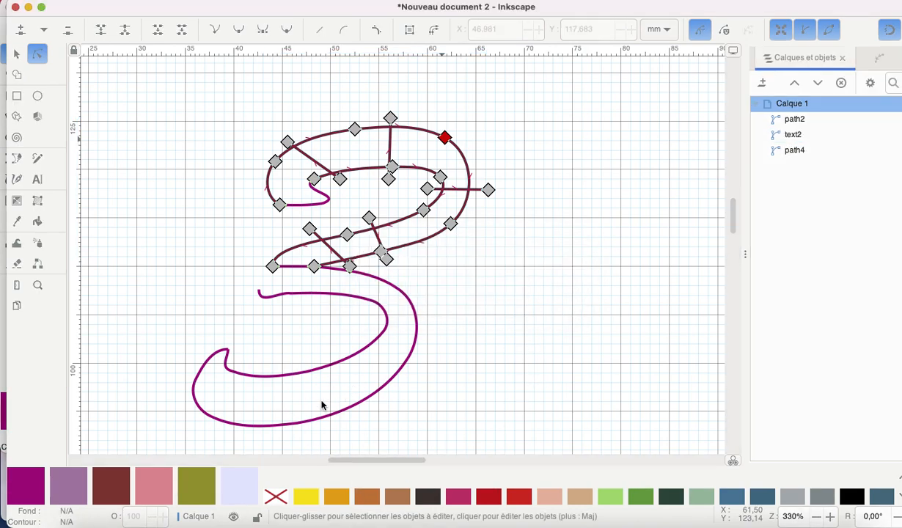
Set the stroke colour of text2 to the same purple as the other sections of the 3.
{"action": "right_click", "coordinate": [29, 485]}
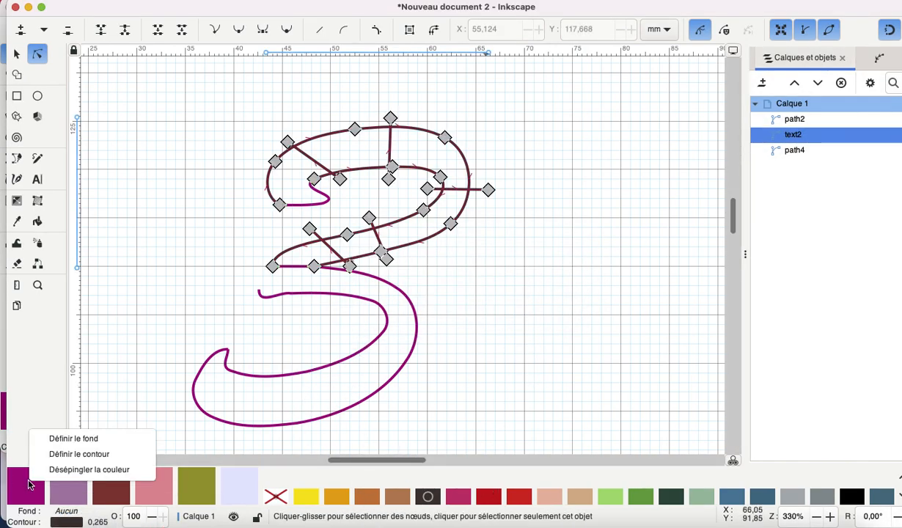
{"action": "left_click", "coordinate": [84, 454]}
In the embroidery parameters of path2, the 3's lower bowl, allow lock stitches only at the end (A la fin).
{"action": "left_click", "coordinate": [344, 371]}
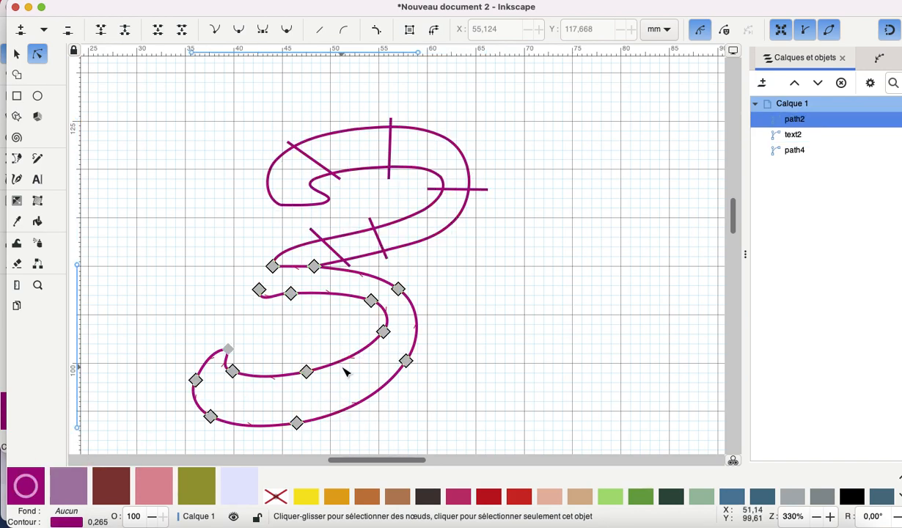
{"action": "key", "text": "shift"}
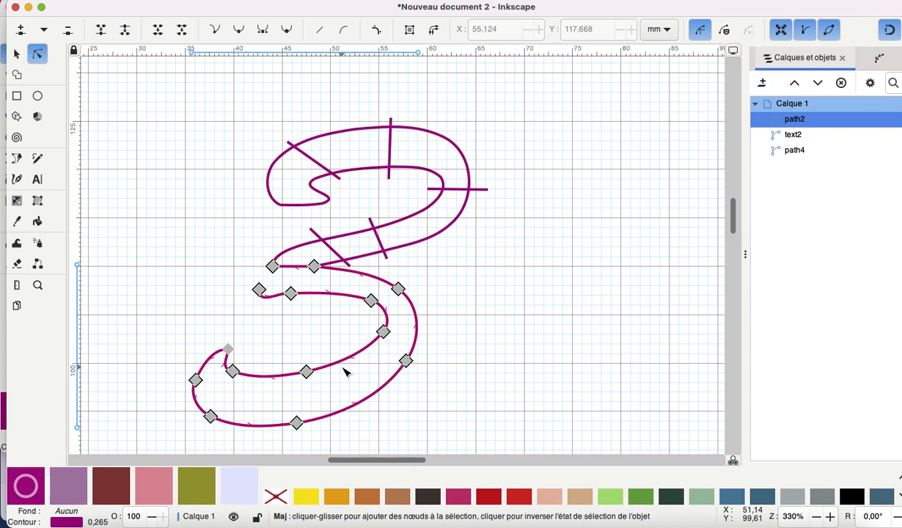
{"action": "key", "text": "shift+p"}
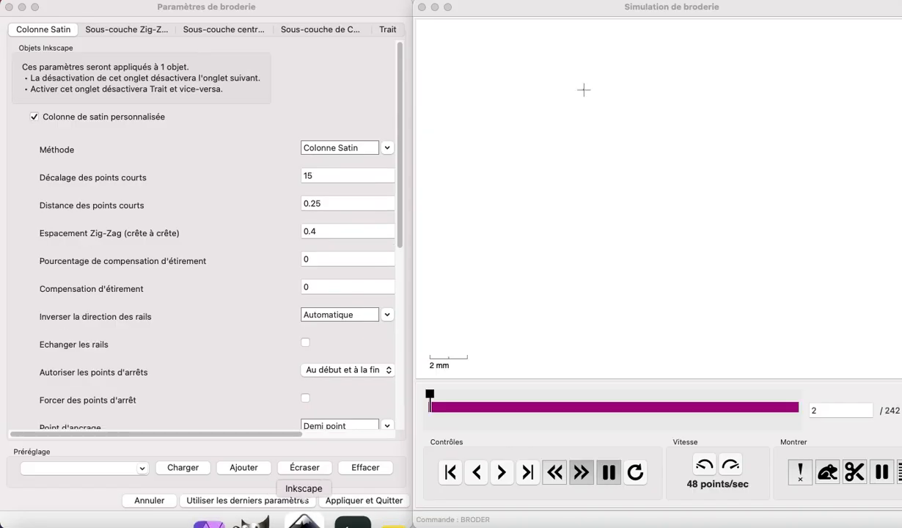
{"action": "left_click", "coordinate": [372, 372]}
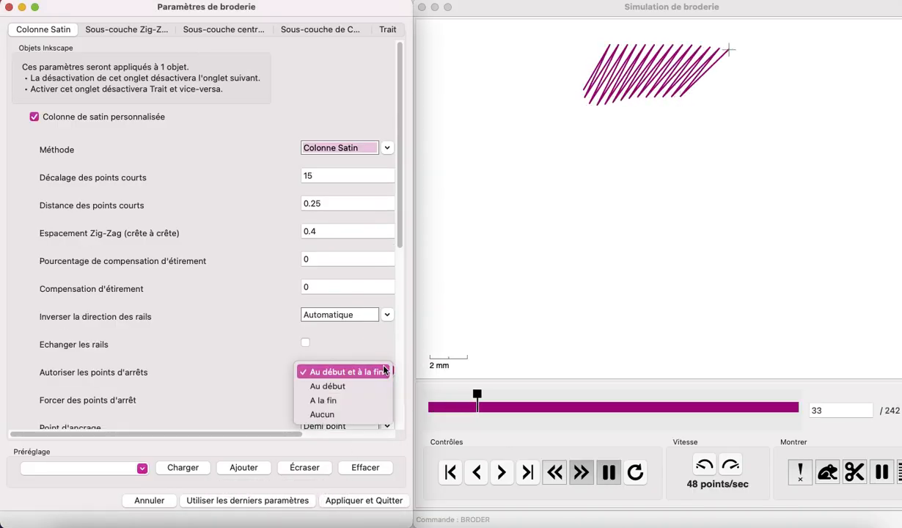
{"action": "left_click", "coordinate": [339, 399]}
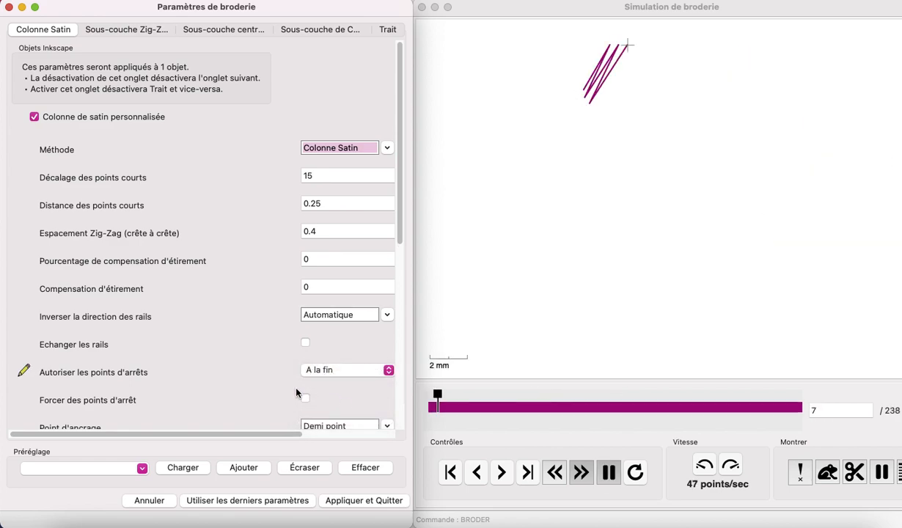
Add a zigzag underlay with a fixed inset of .5 mm to path2 and apply the parameters.
{"action": "left_click", "coordinate": [111, 33]}
{"action": "left_click", "coordinate": [34, 94]}
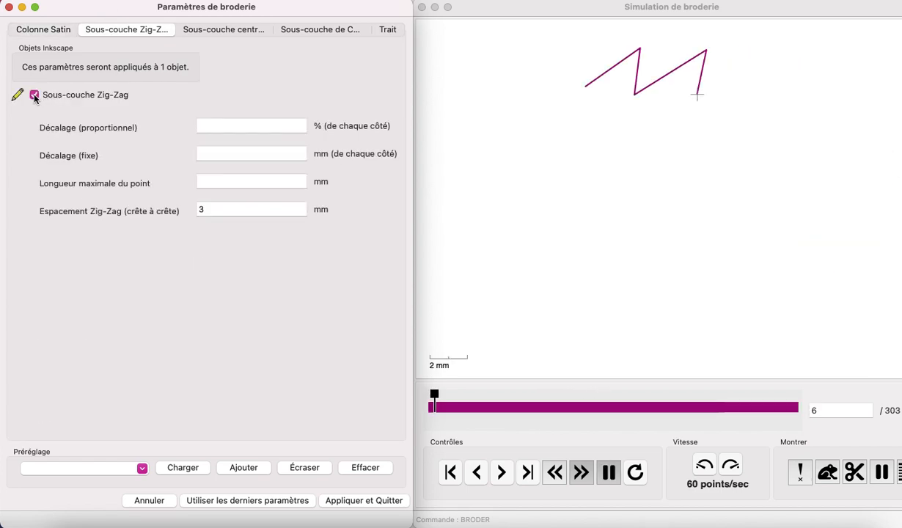
{"action": "left_click", "coordinate": [207, 154]}
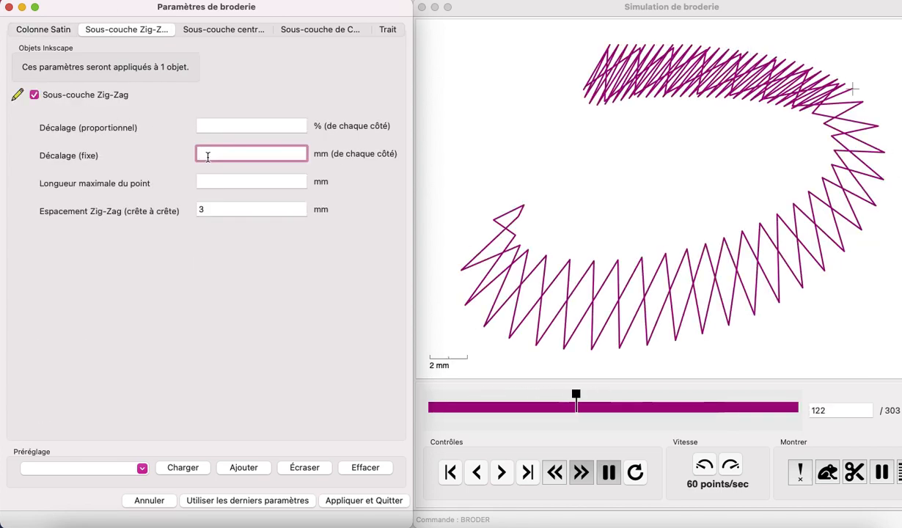
{"action": "type", "text": ".5"}
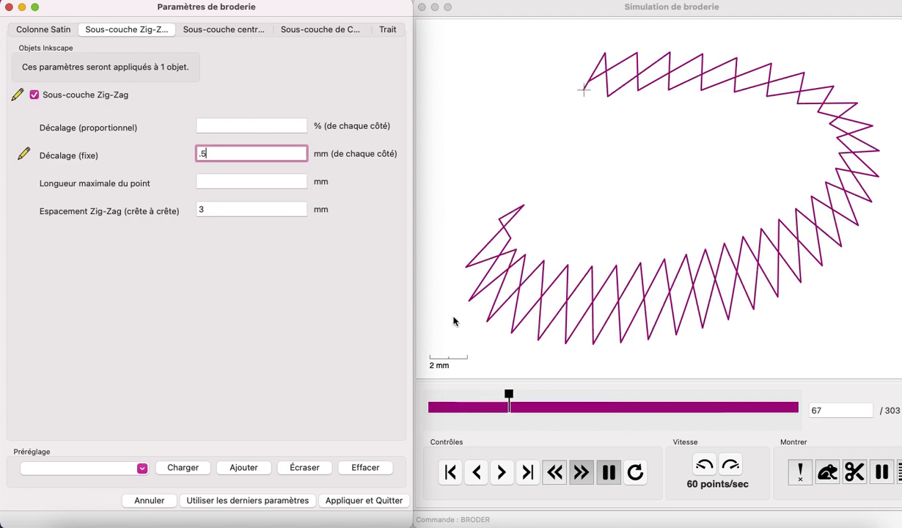
{"action": "left_click", "coordinate": [375, 501]}
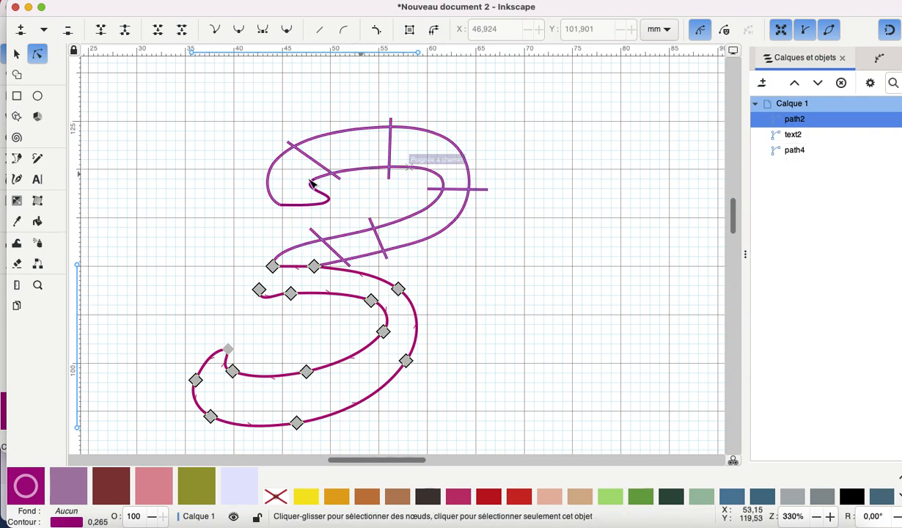
Check the satin column parameters of path4, including its allowed lock stitches, and close them by applying.
{"action": "left_click", "coordinate": [308, 208]}
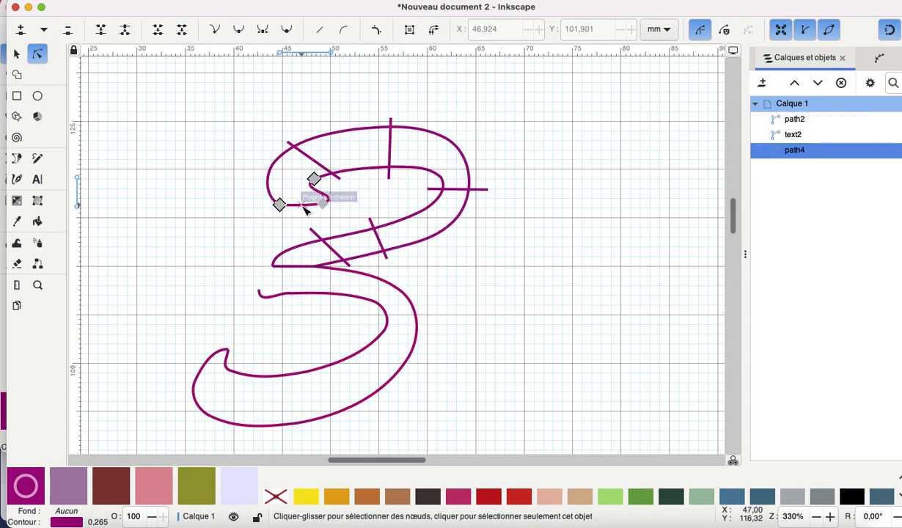
{"action": "key", "text": "ctrl+shift+p"}
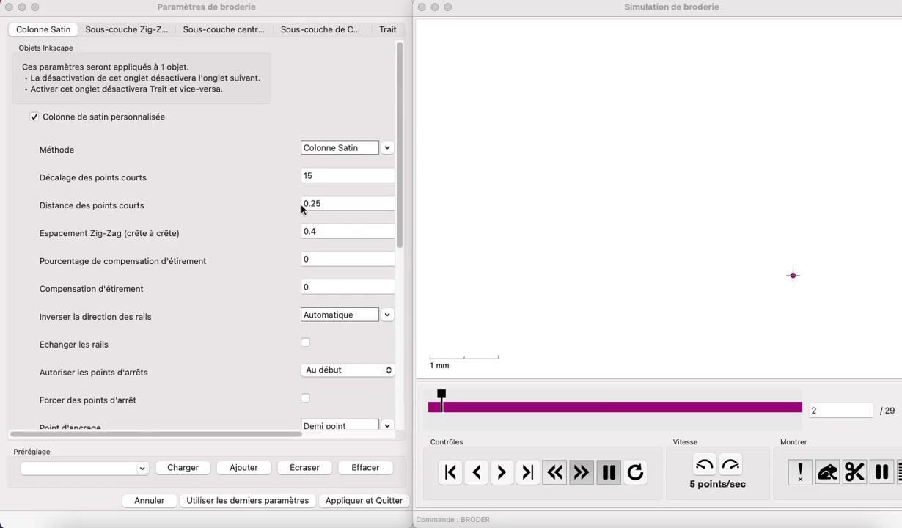
{"action": "left_click", "coordinate": [366, 500]}
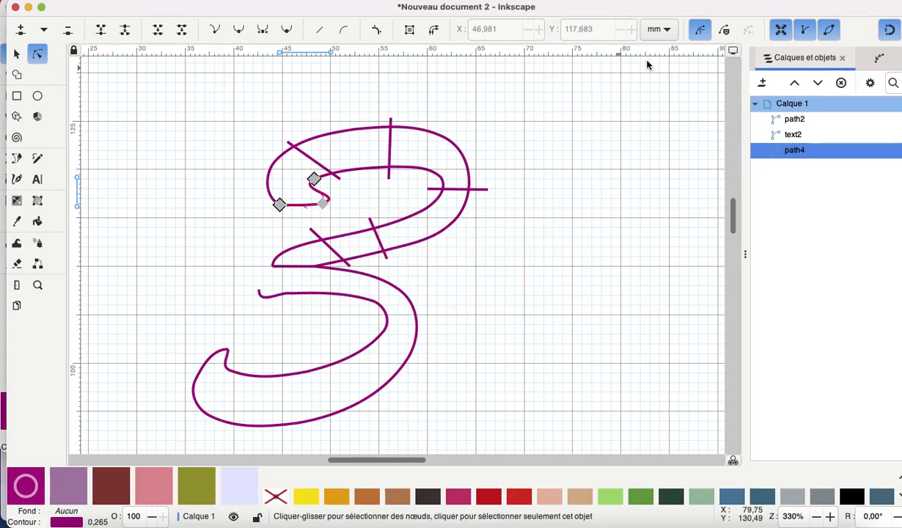
Select path2, text2 and path4 together and open them in the Ink/Stitch simulator with realistic preview.
{"action": "left_click", "coordinate": [807, 120], "text": "shift"}
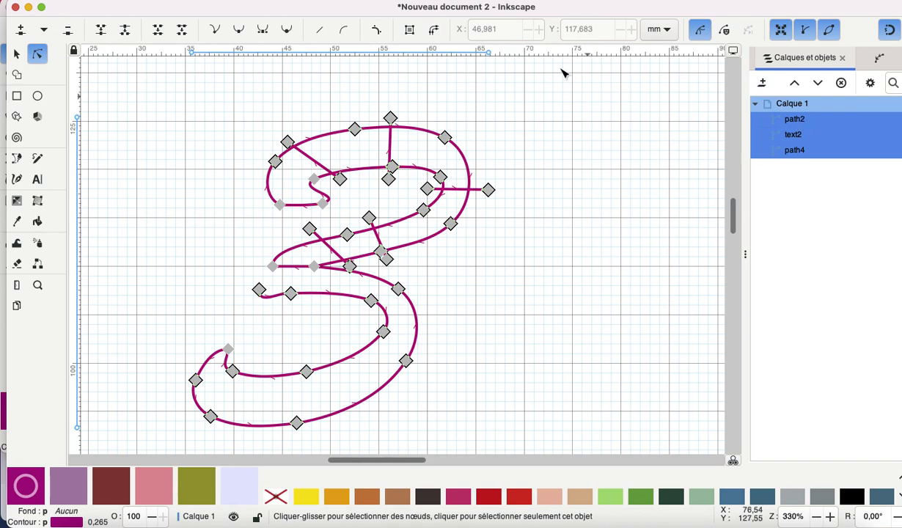
{"action": "left_click", "coordinate": [429, 2]}
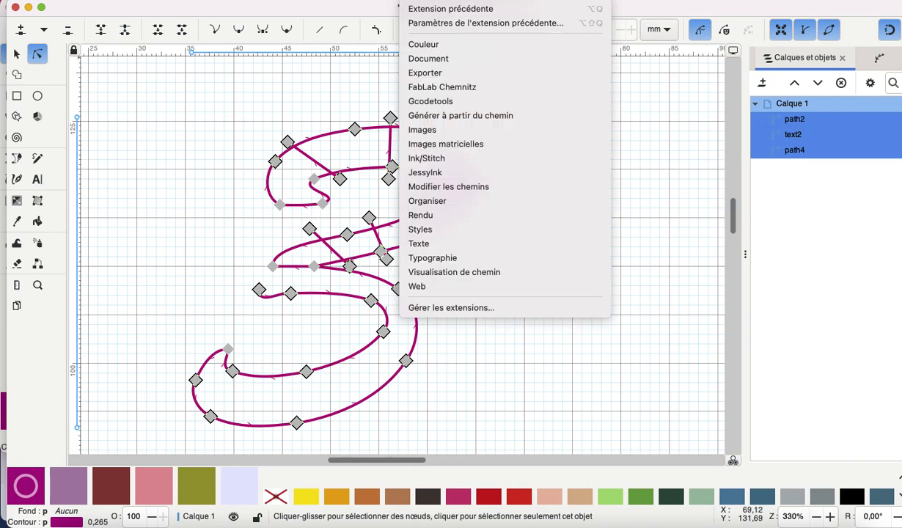
{"action": "mouse_move", "coordinate": [448, 163]}
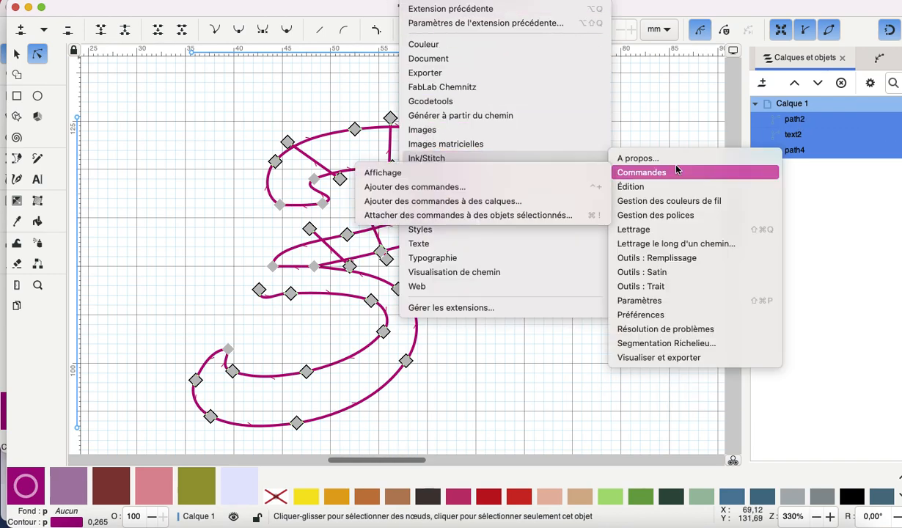
{"action": "mouse_move", "coordinate": [660, 359]}
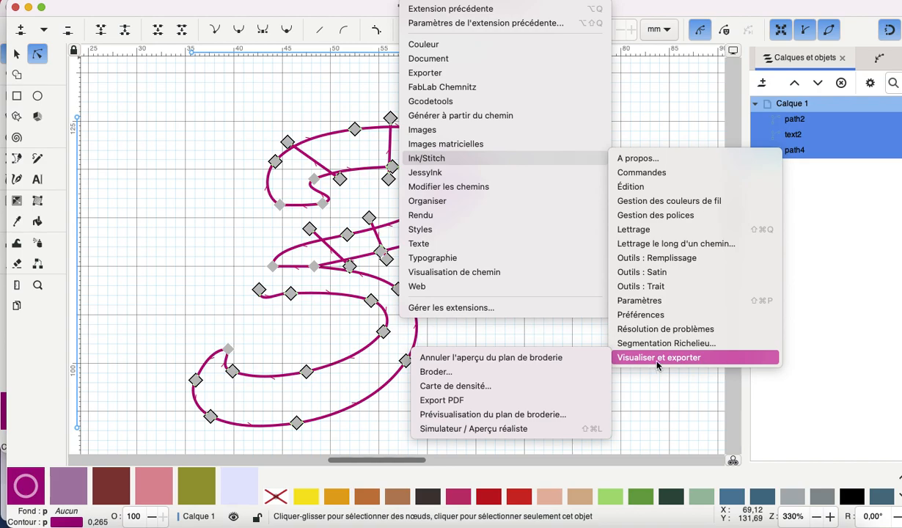
{"action": "left_click", "coordinate": [443, 430]}
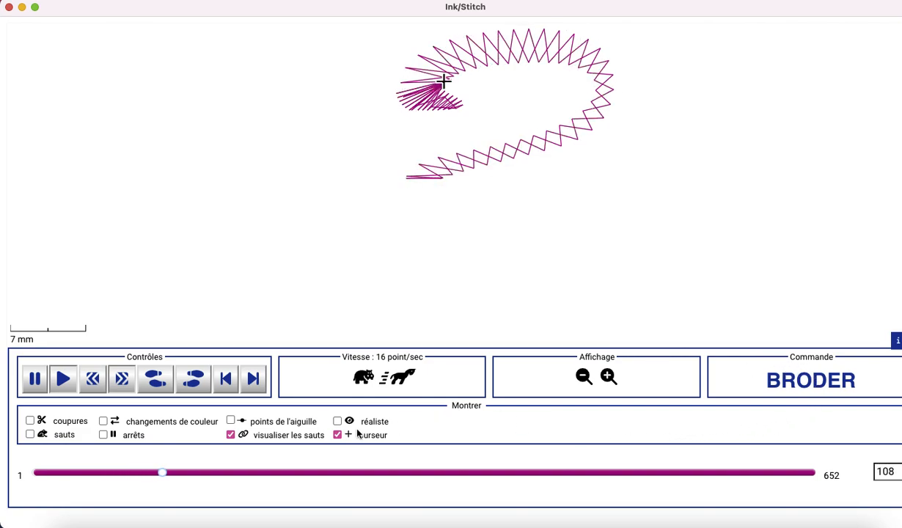
Play the simulation of the whole 3 in realistic rendering, raising the speed to 256 stitches per second.
{"action": "left_click", "coordinate": [337, 422]}
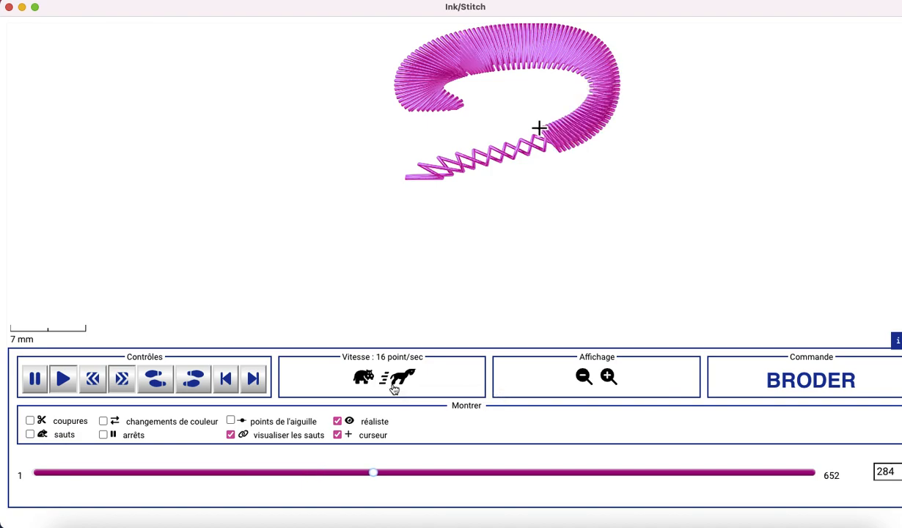
{"action": "left_click", "coordinate": [394, 389]}
{"action": "left_click", "coordinate": [395, 389]}
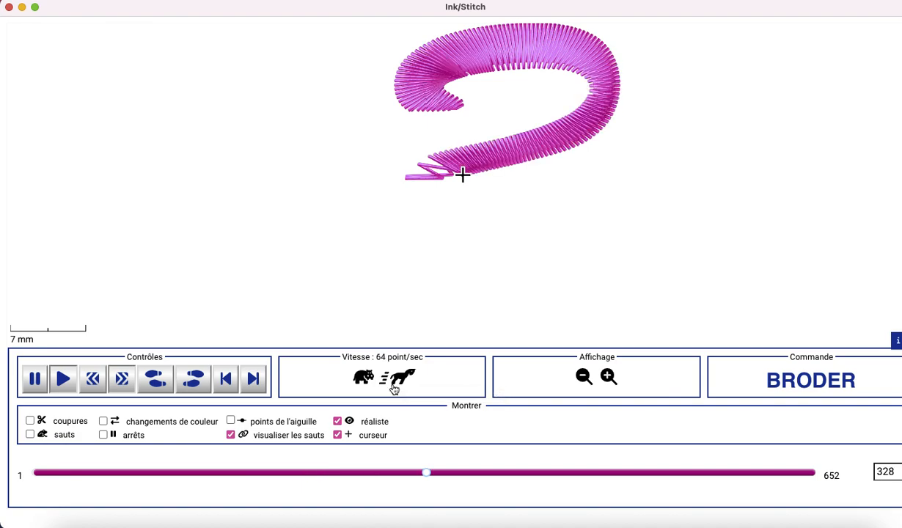
{"action": "left_click", "coordinate": [395, 389]}
{"action": "left_click", "coordinate": [395, 389]}
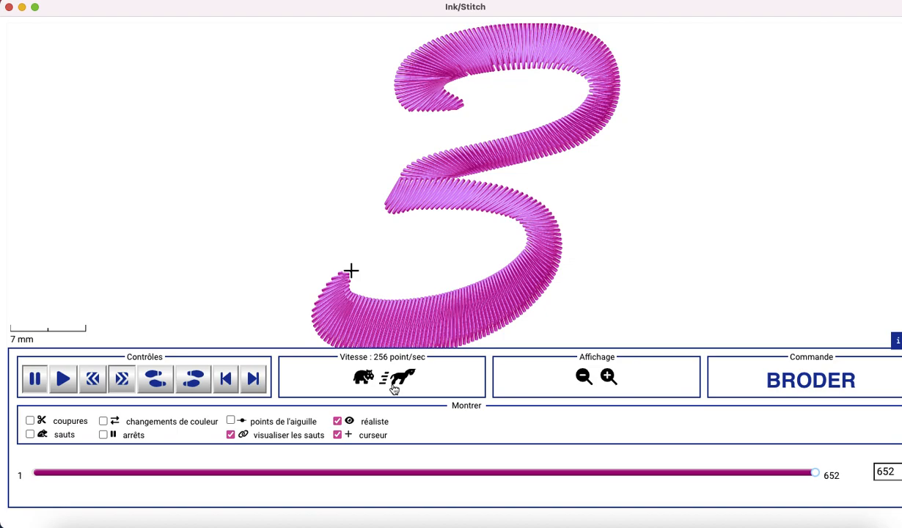
Turn off realistic rendering and step through stitches 346 to 353 to examine the transition from the upper to the lower bowl.
{"action": "left_click", "coordinate": [337, 422]}
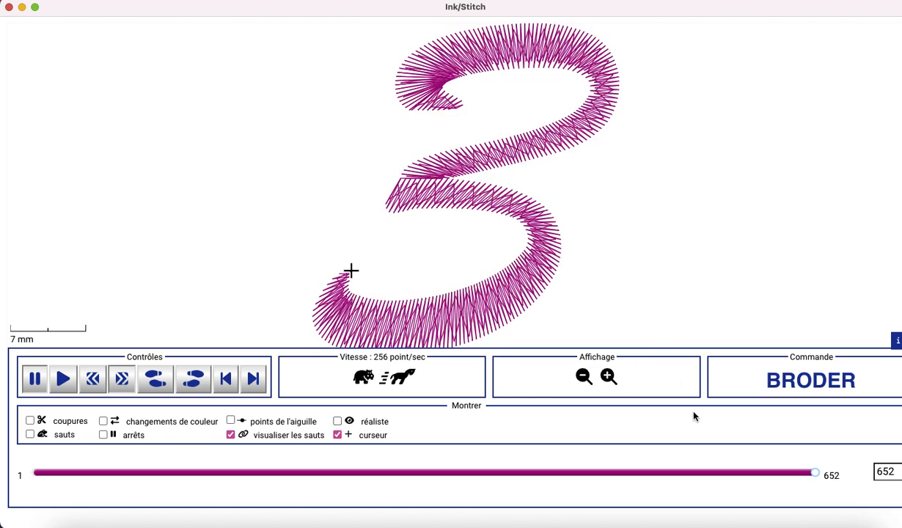
{"action": "left_click_drag", "start_coordinate": [815, 476], "coordinate": [432, 503]}
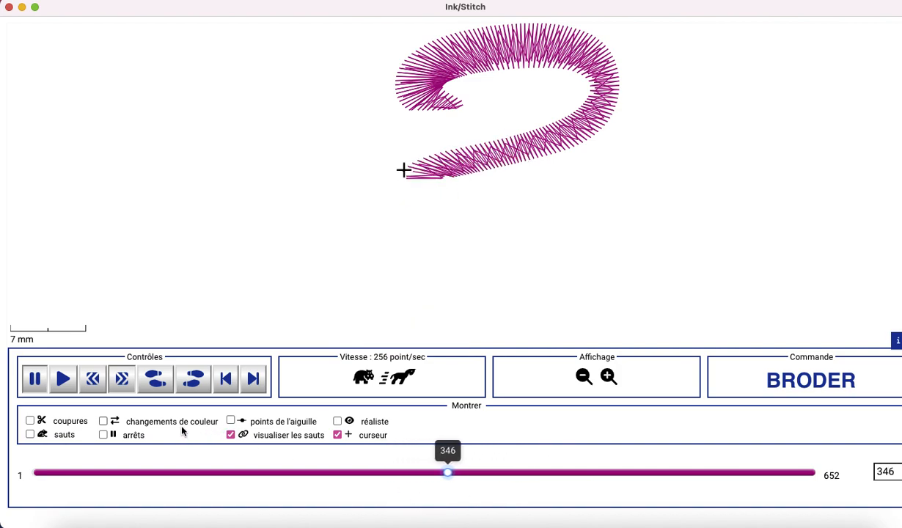
{"action": "left_click", "coordinate": [192, 384]}
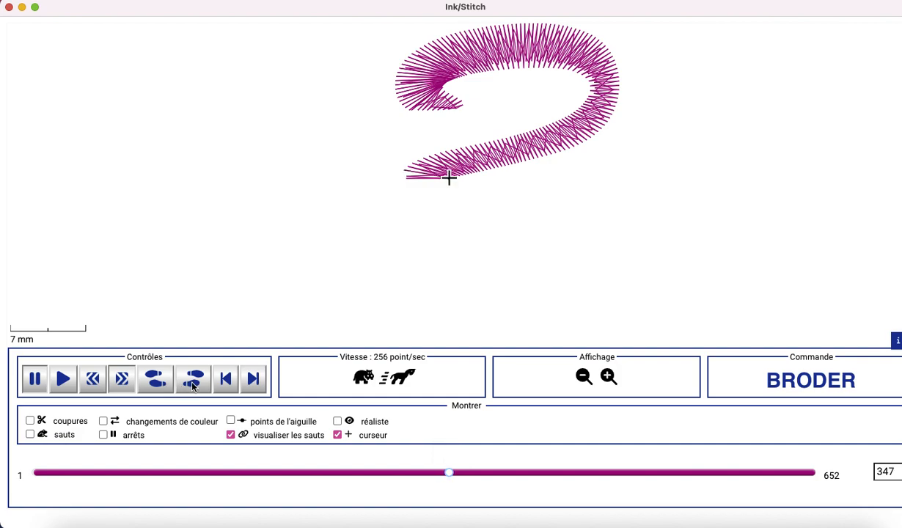
{"action": "left_click", "coordinate": [192, 385]}
{"action": "left_click", "coordinate": [192, 384]}
{"action": "left_click", "coordinate": [192, 385]}
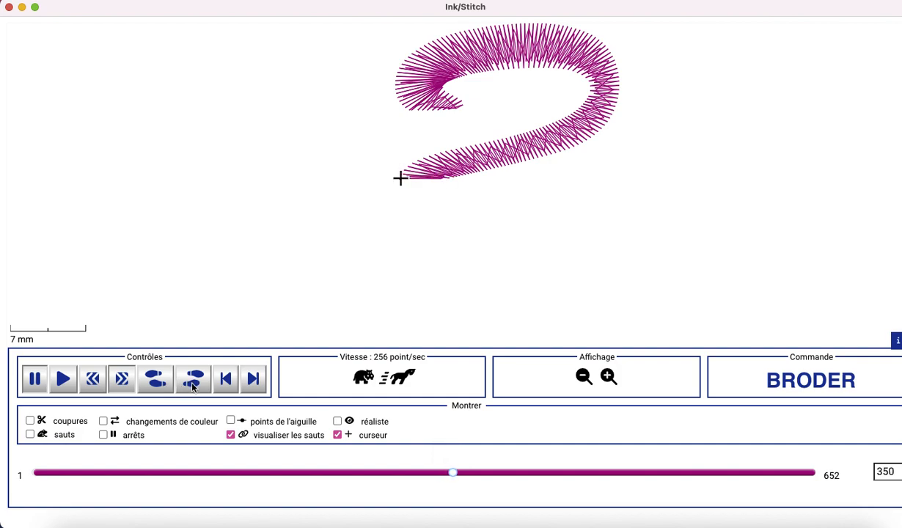
{"action": "left_click", "coordinate": [192, 385]}
{"action": "left_click", "coordinate": [192, 384]}
{"action": "left_click", "coordinate": [192, 384]}
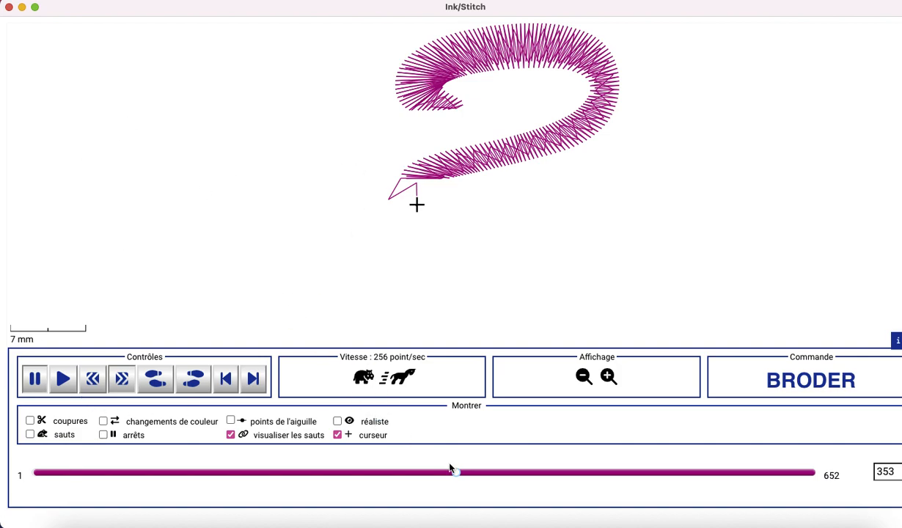
Rewind to stitch 29 and step forward to stitch 33 to examine the transition from the small starting section to the upper bowl.
{"action": "mouse_move", "coordinate": [457, 476]}
{"action": "left_click_drag", "start_coordinate": [457, 477], "coordinate": [70, 473]}
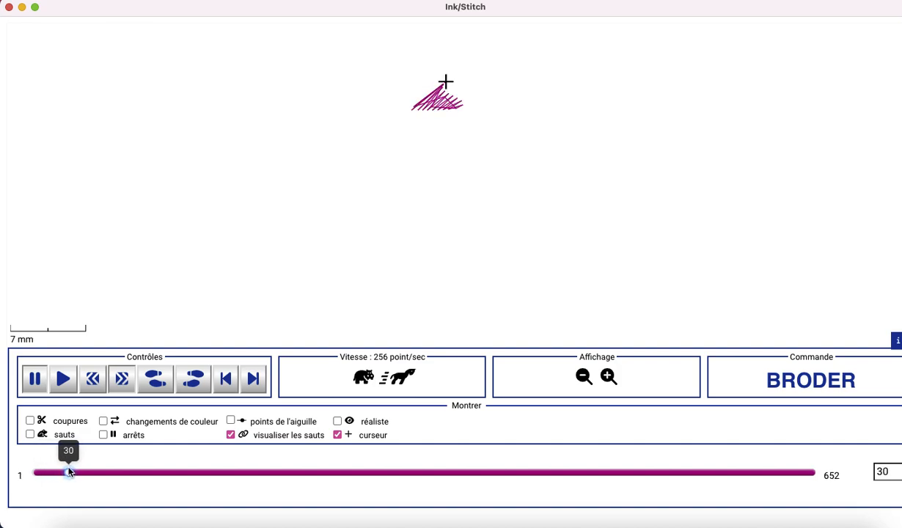
{"action": "left_click", "coordinate": [157, 377]}
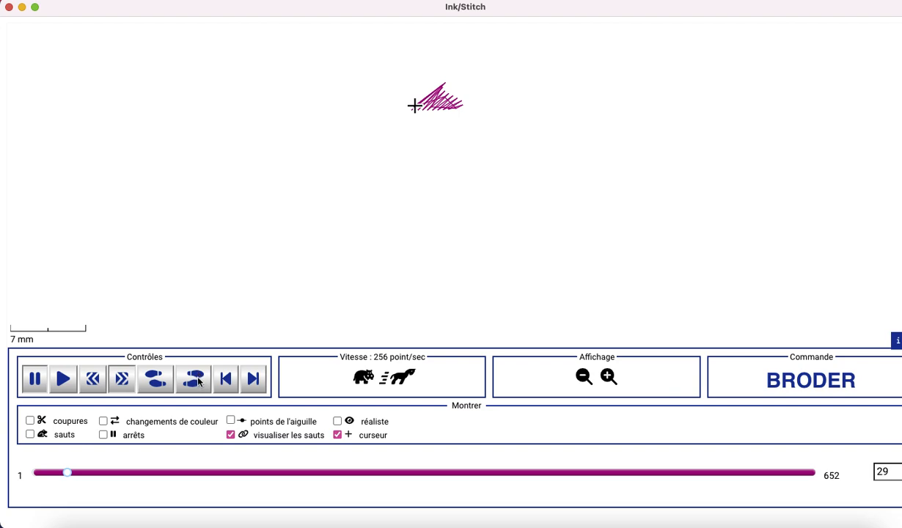
{"action": "left_click", "coordinate": [197, 382]}
{"action": "left_click", "coordinate": [197, 381]}
{"action": "left_click", "coordinate": [196, 378]}
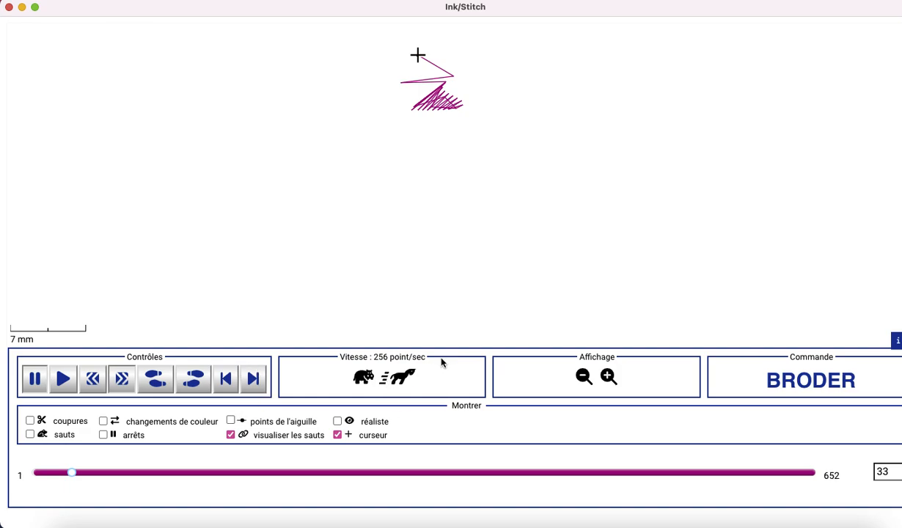